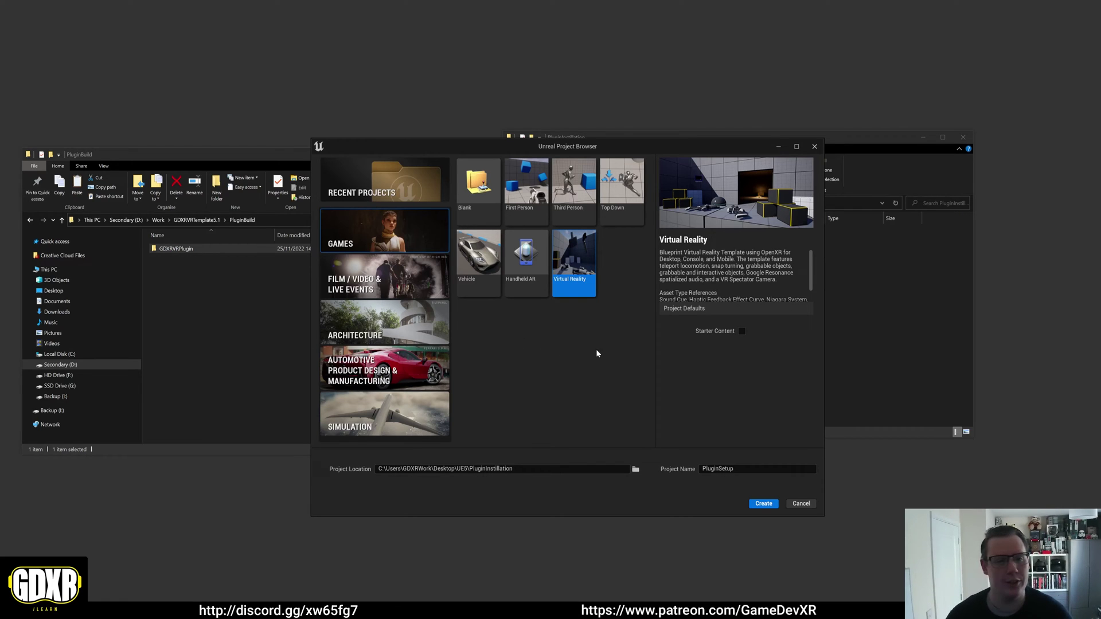
- Check the GDXRVRPlugin folder contents in PluginBuild, then return to the project template choices
left_click(227, 307)
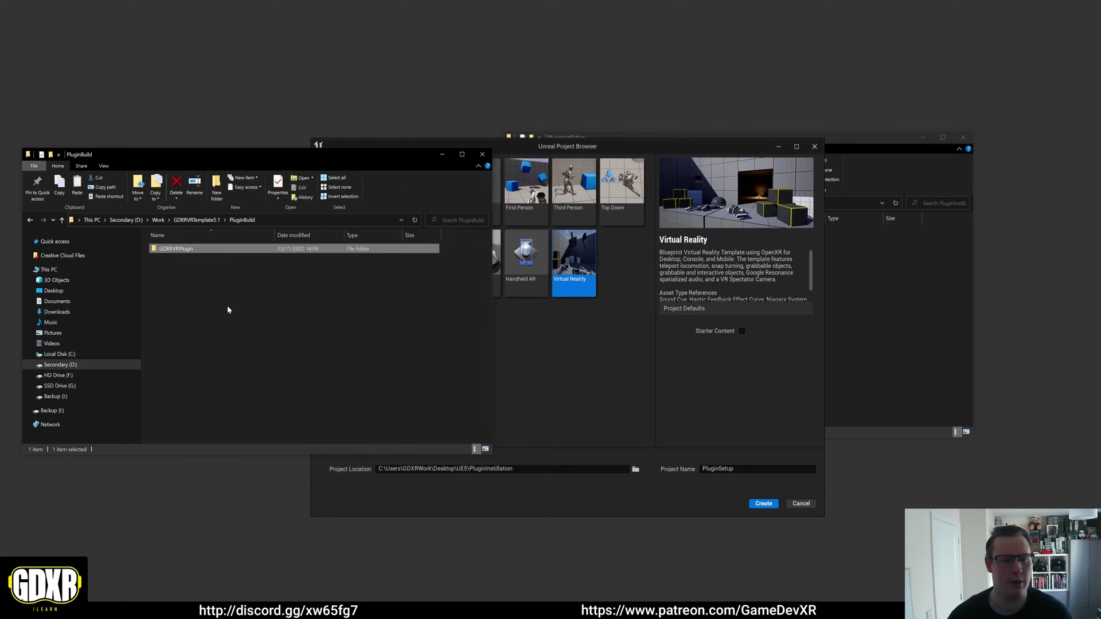
double_click(187, 250)
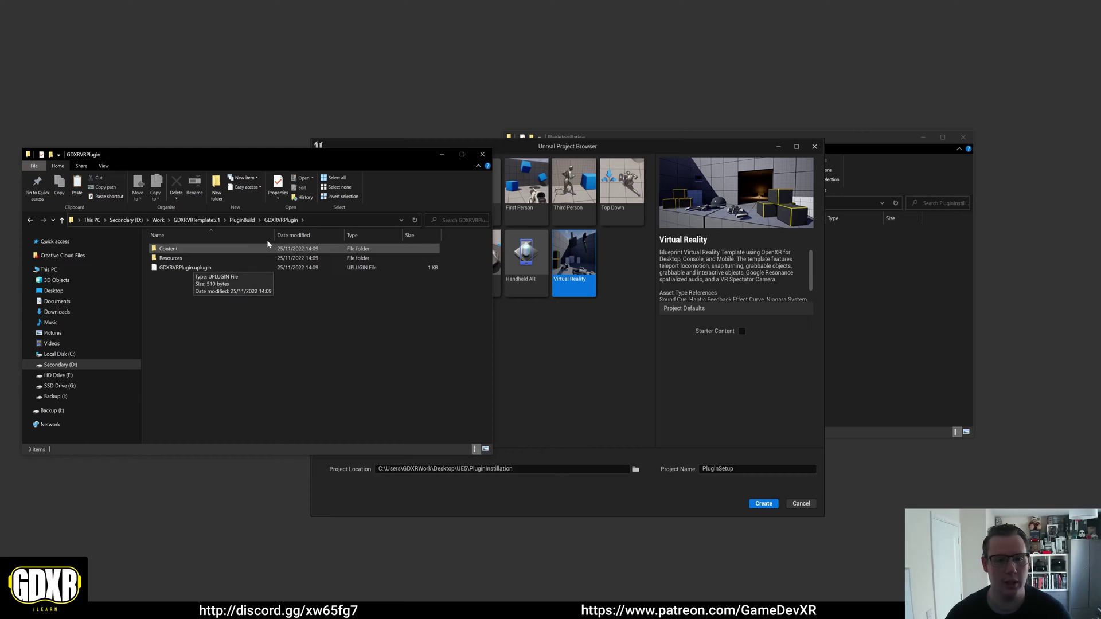
left_click(242, 221)
left_click(608, 350)
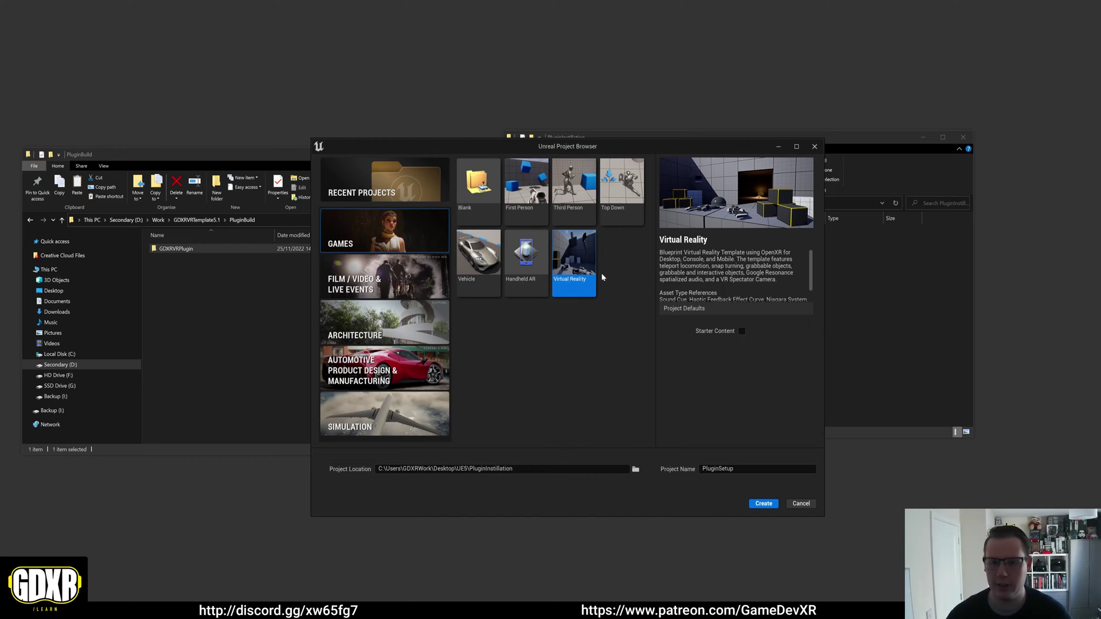
- Create the PluginSetup VR project, fly around the VRTemplateMap level, and enlarge the Content Browser
left_click(759, 504)
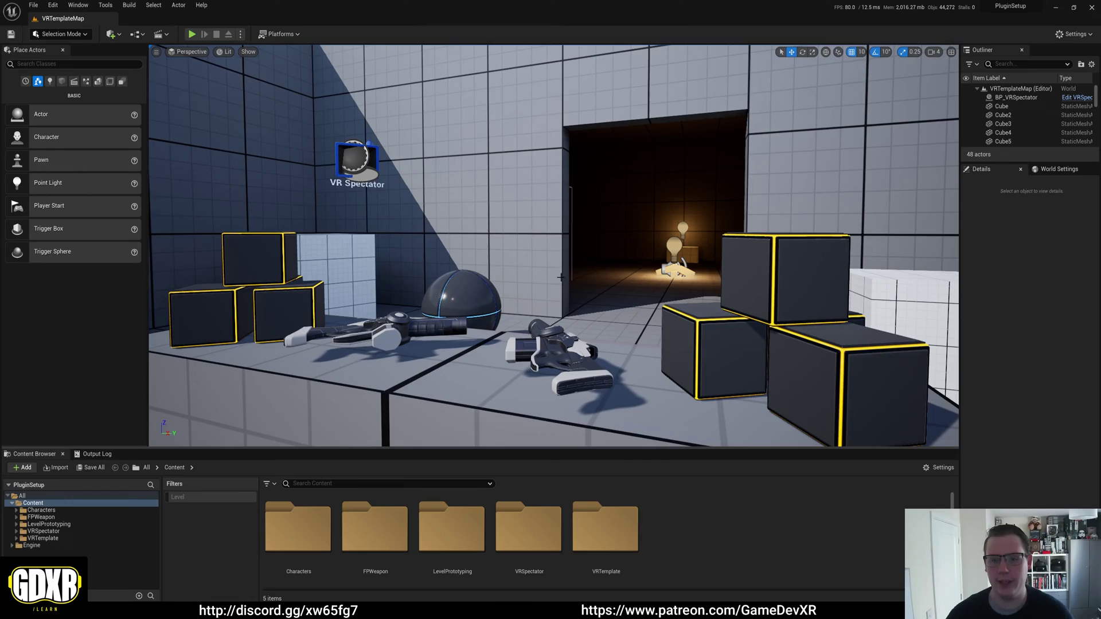
right_click_drag(553, 246, 191, 138)
right_click_drag(396, 182, 567, 311)
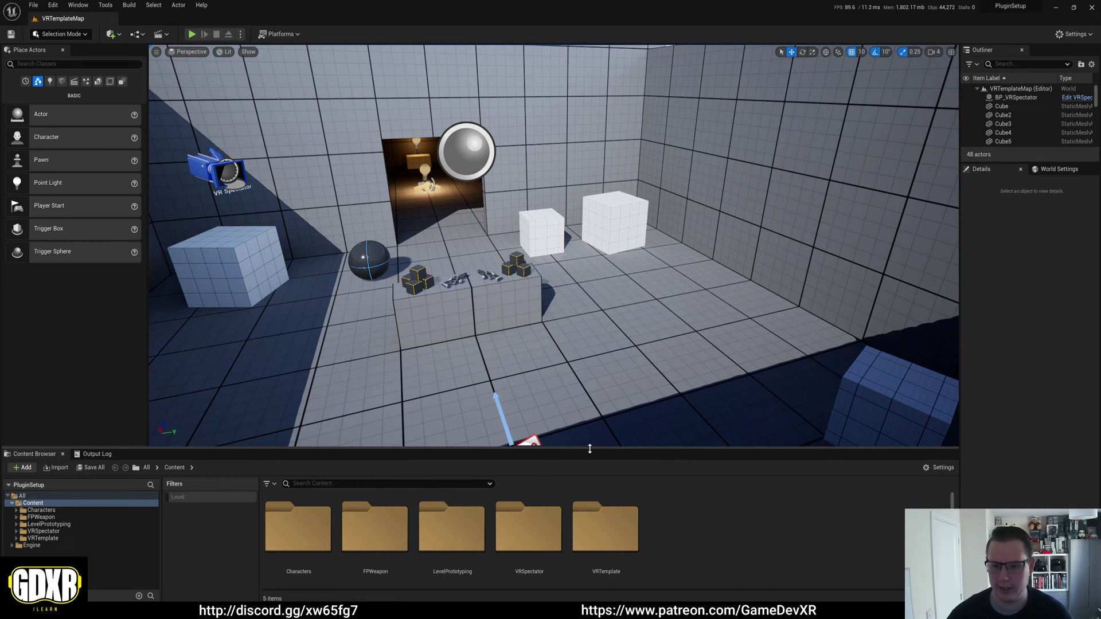
left_click_drag(589, 450, 586, 356)
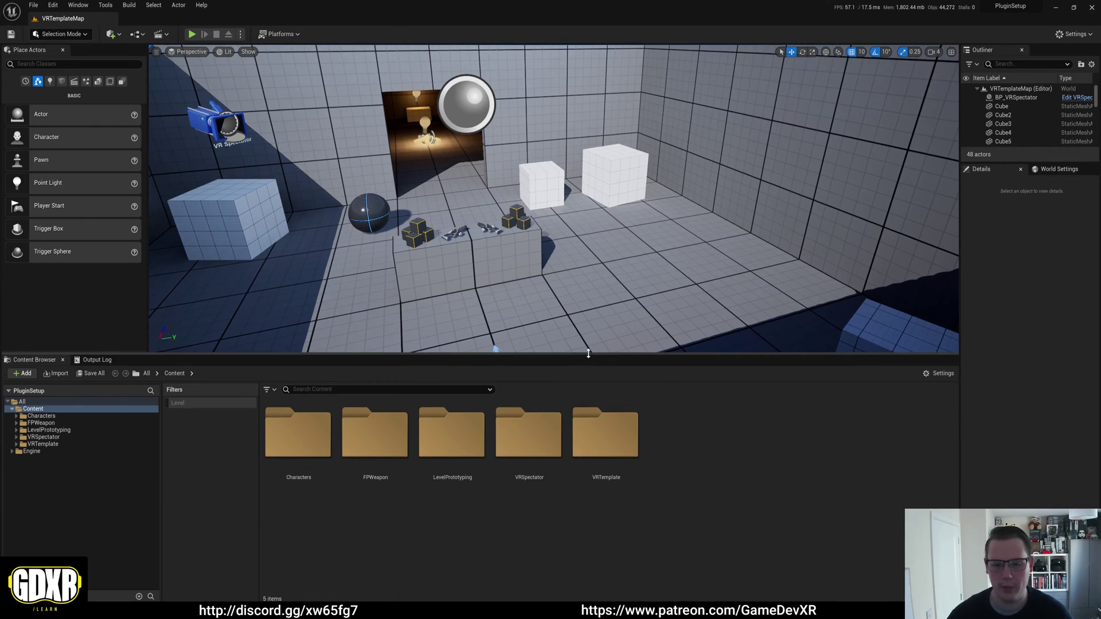
- Show the Content folder in Explorer and navigate to the PluginSetup project folder
right_click(39, 410)
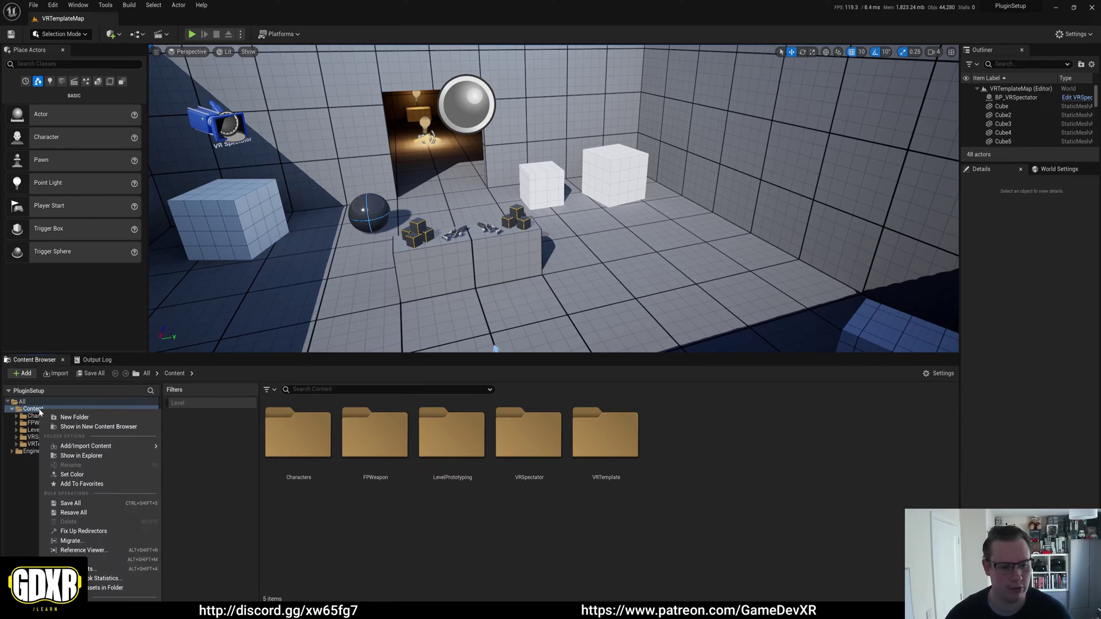
left_click(77, 456)
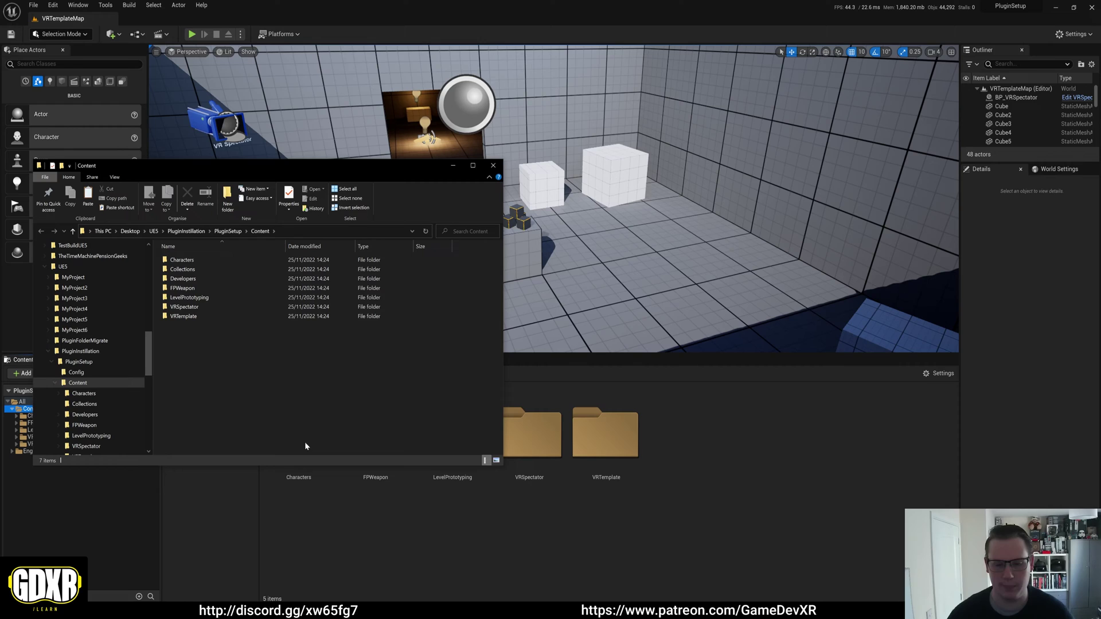
left_click_drag(254, 165, 458, 107)
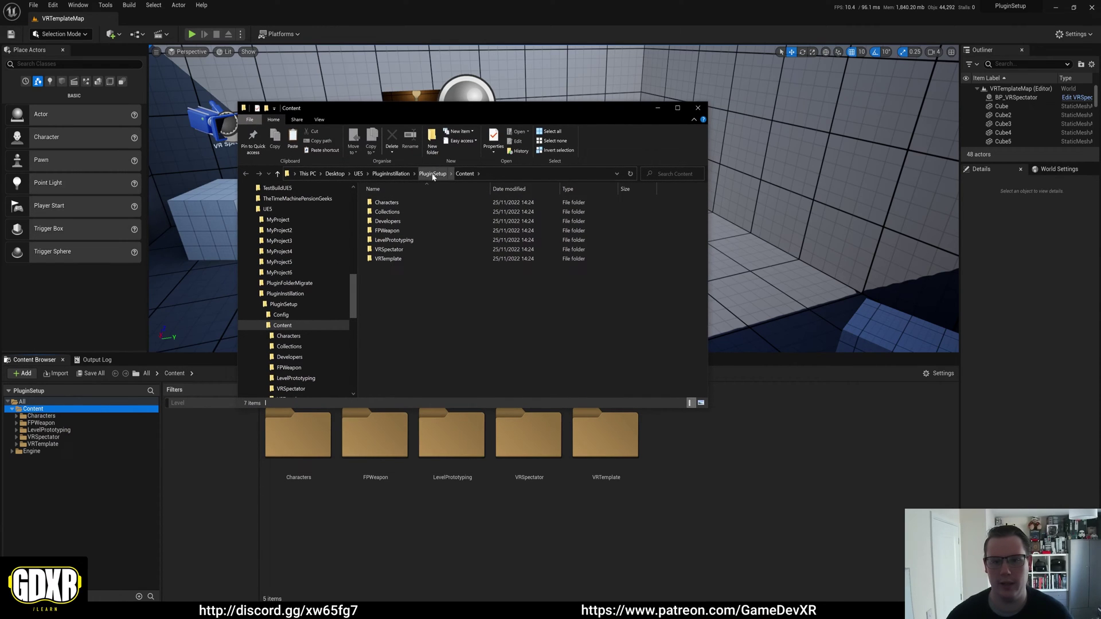
left_click(398, 175)
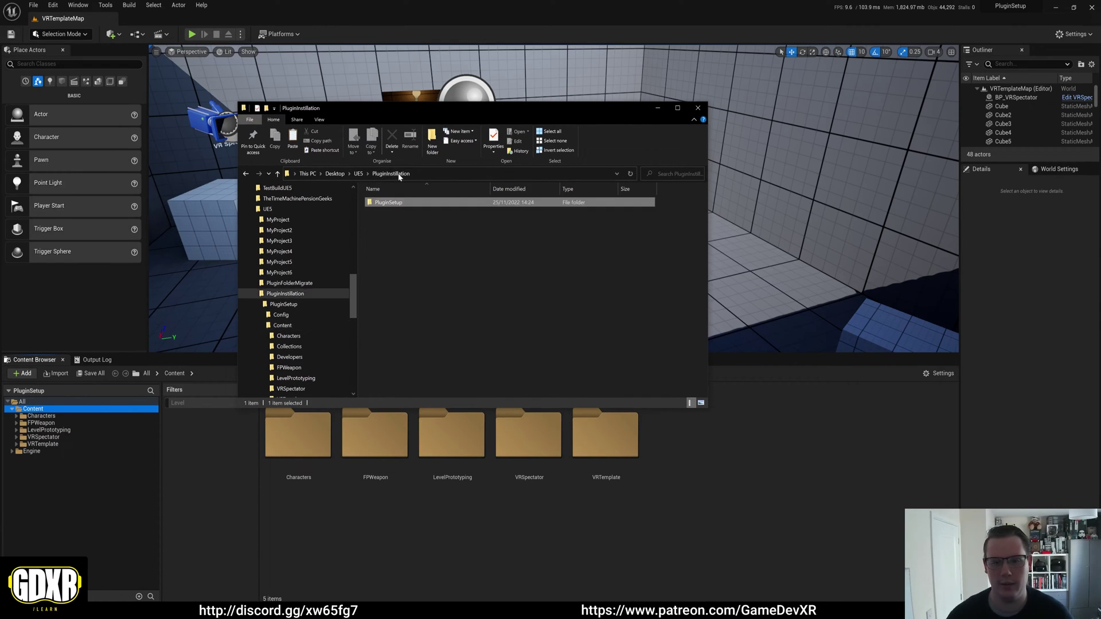
double_click(389, 203)
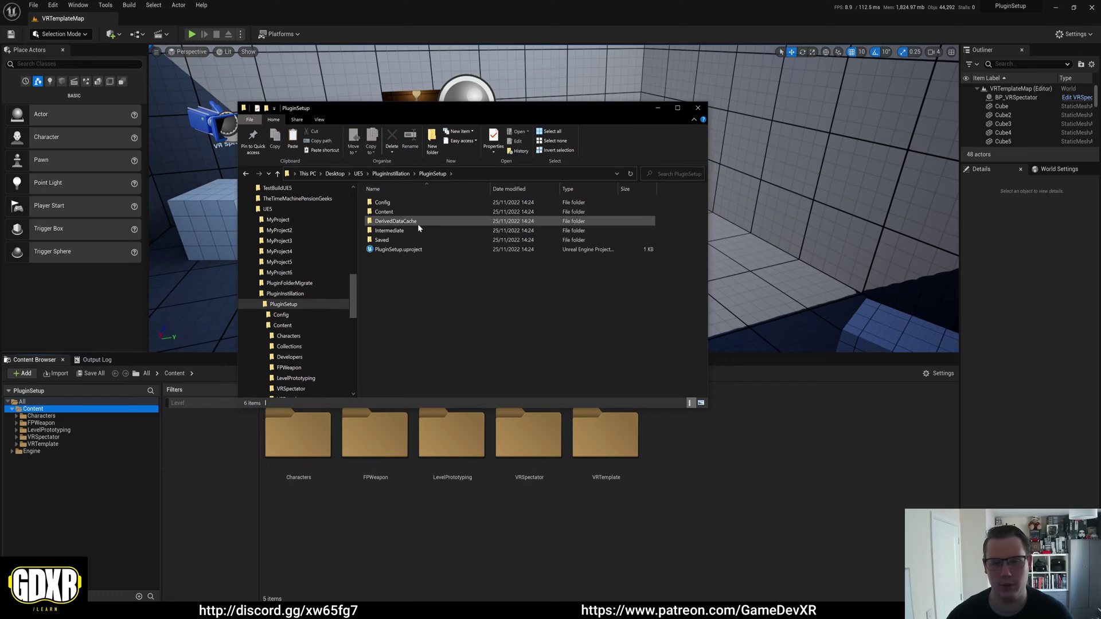
- Create a new folder named 'Plugins' in PluginSetup and open it
right_click(393, 272)
mouse_move(474, 388)
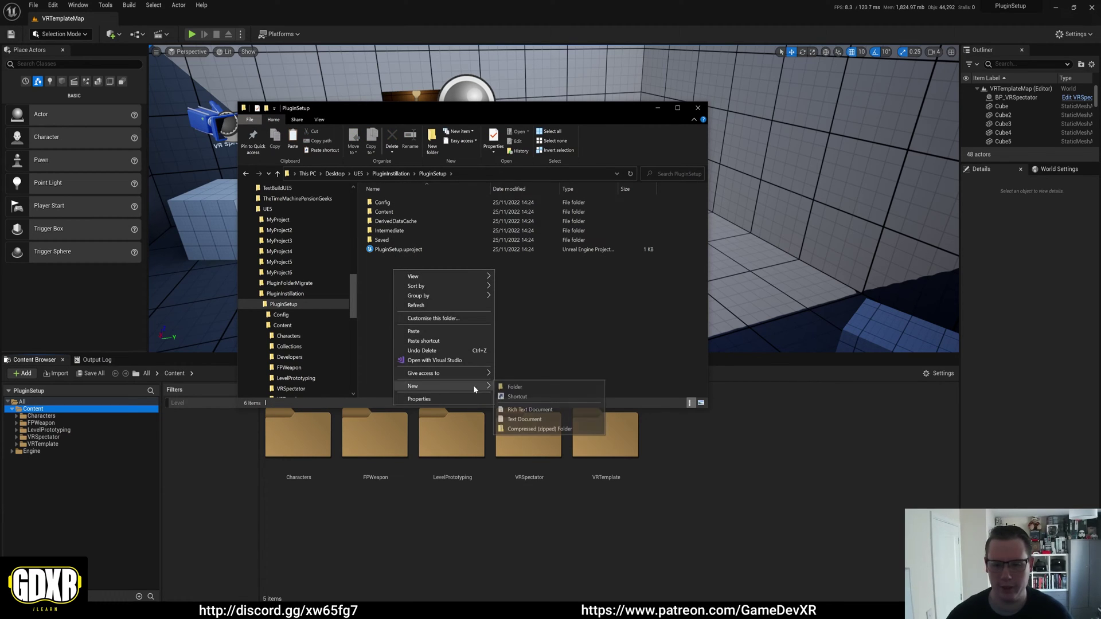
left_click(515, 387)
type("Pl")
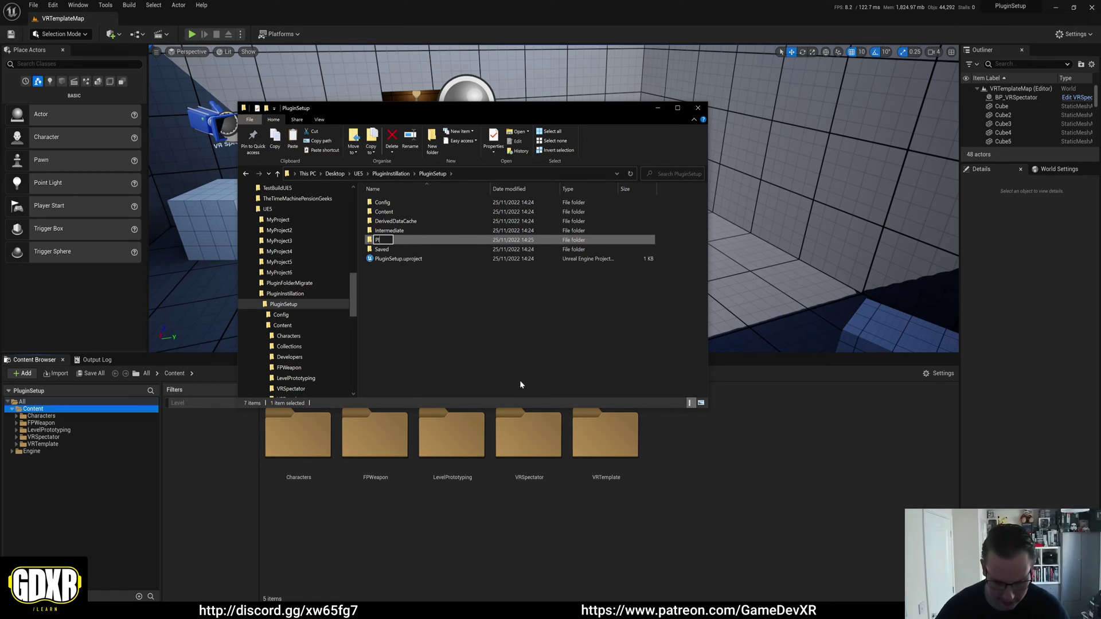
type("ugins")
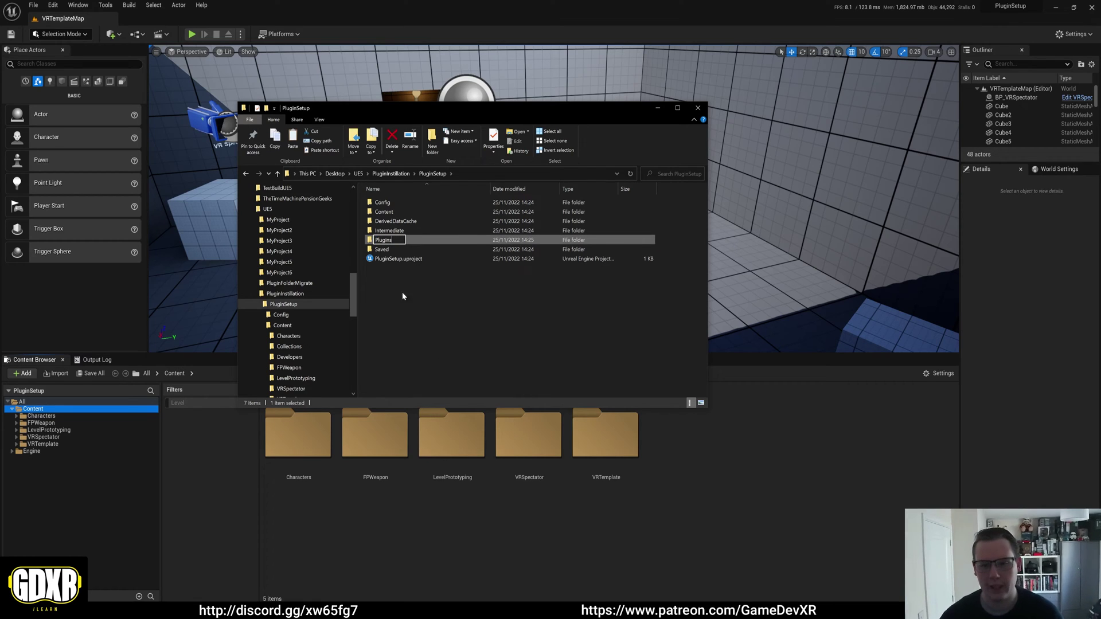
left_click(428, 283)
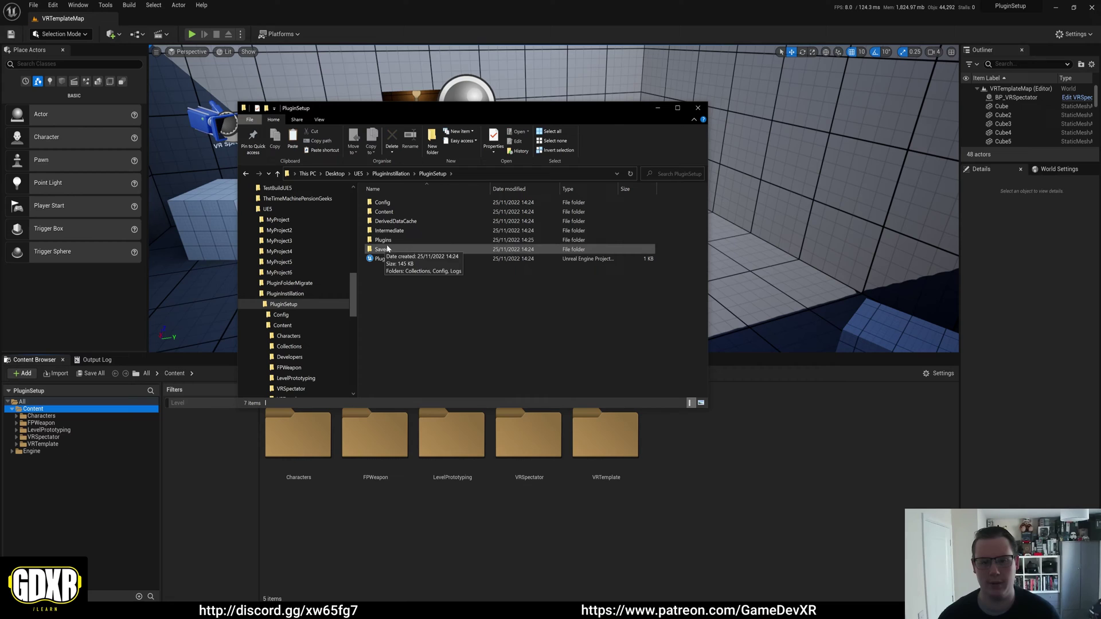
double_click(383, 240)
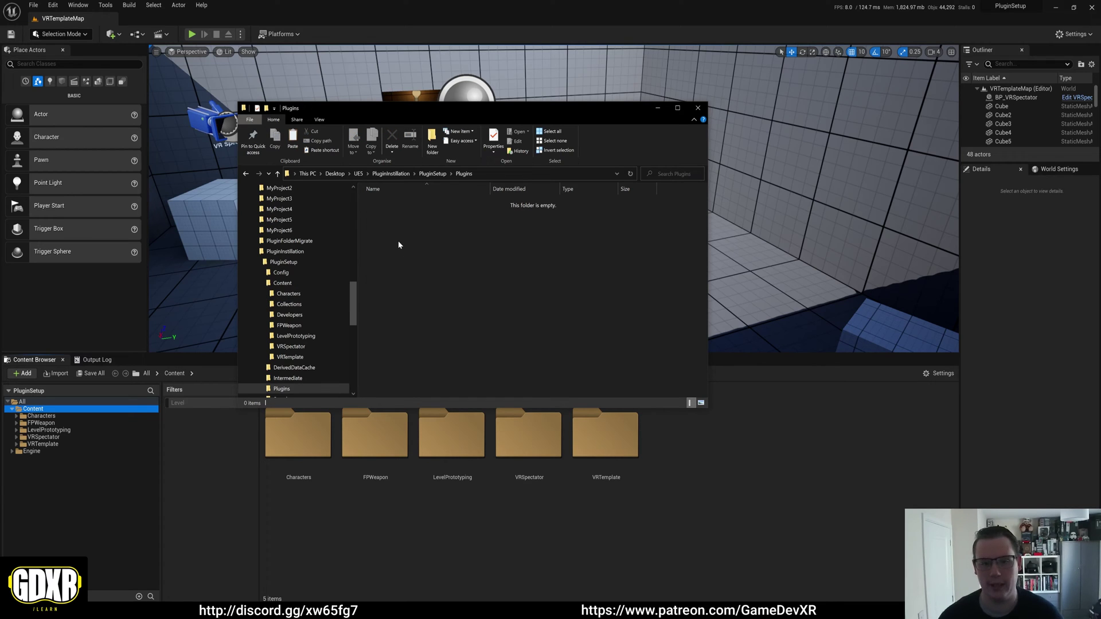
left_click_drag(431, 113, 603, 90)
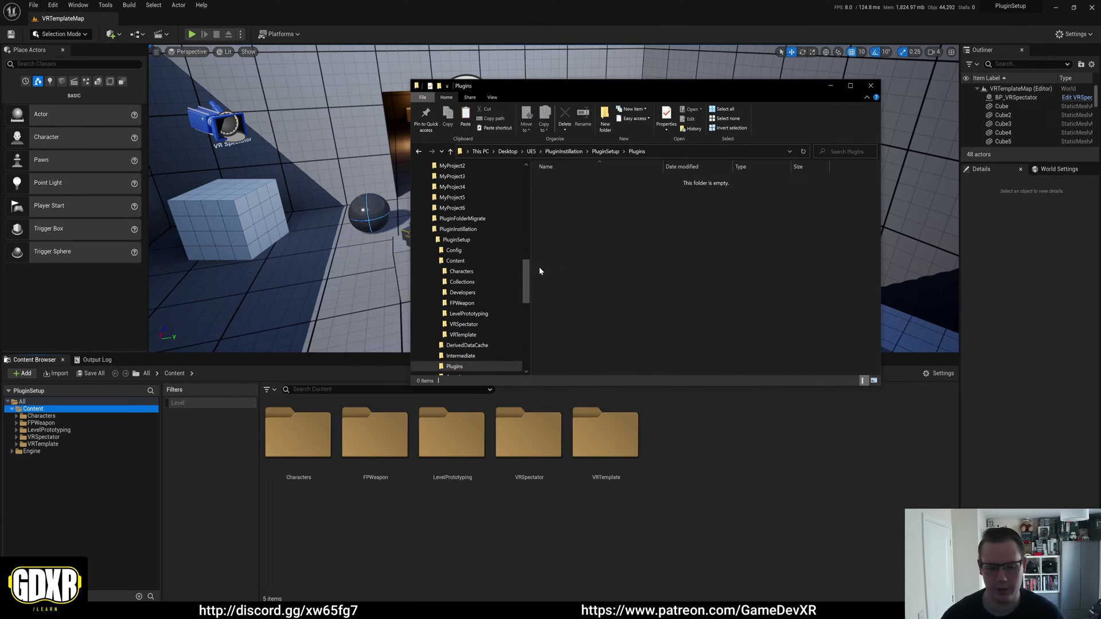
- Copy the GDXRVRPlugin folder from PluginBuild and paste it into the project's Plugins folder
left_click(1095, 10)
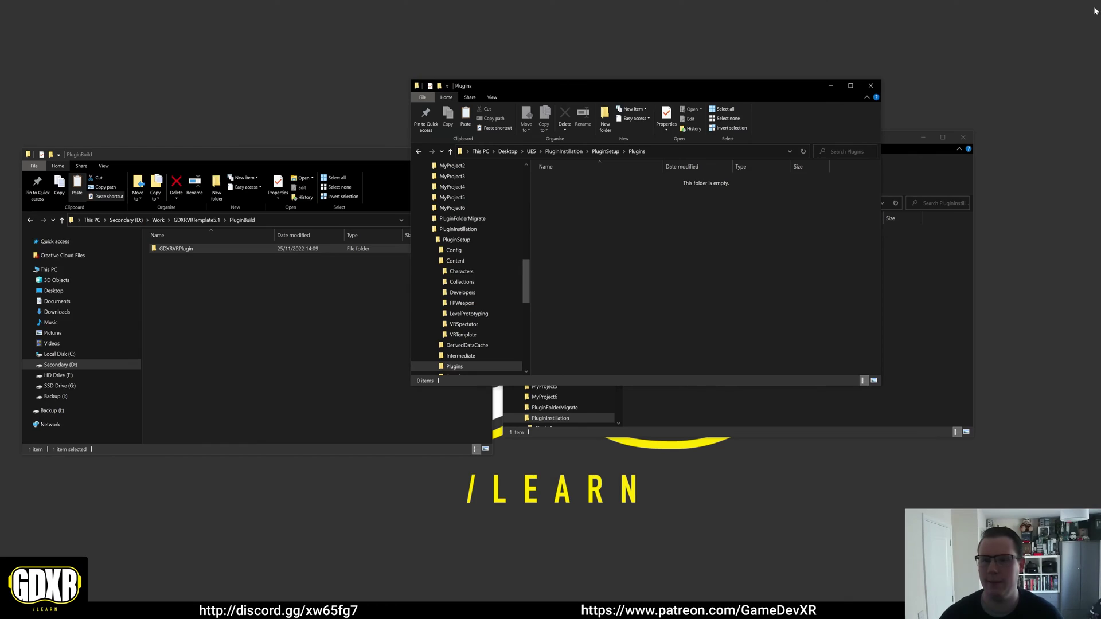
right_click(208, 248)
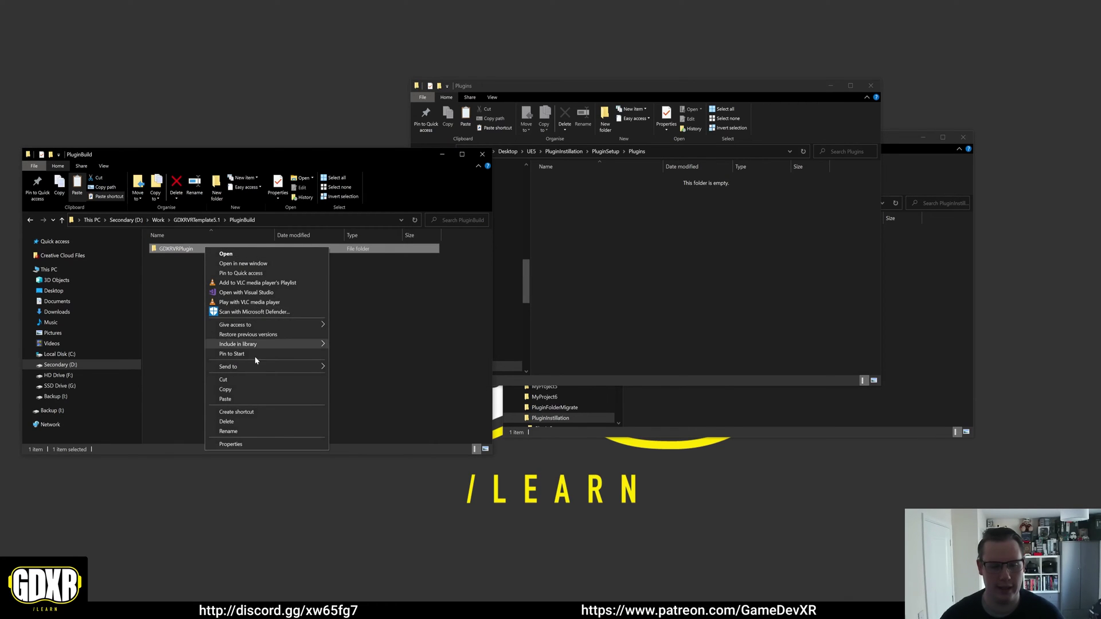
left_click(243, 392)
left_click(641, 223)
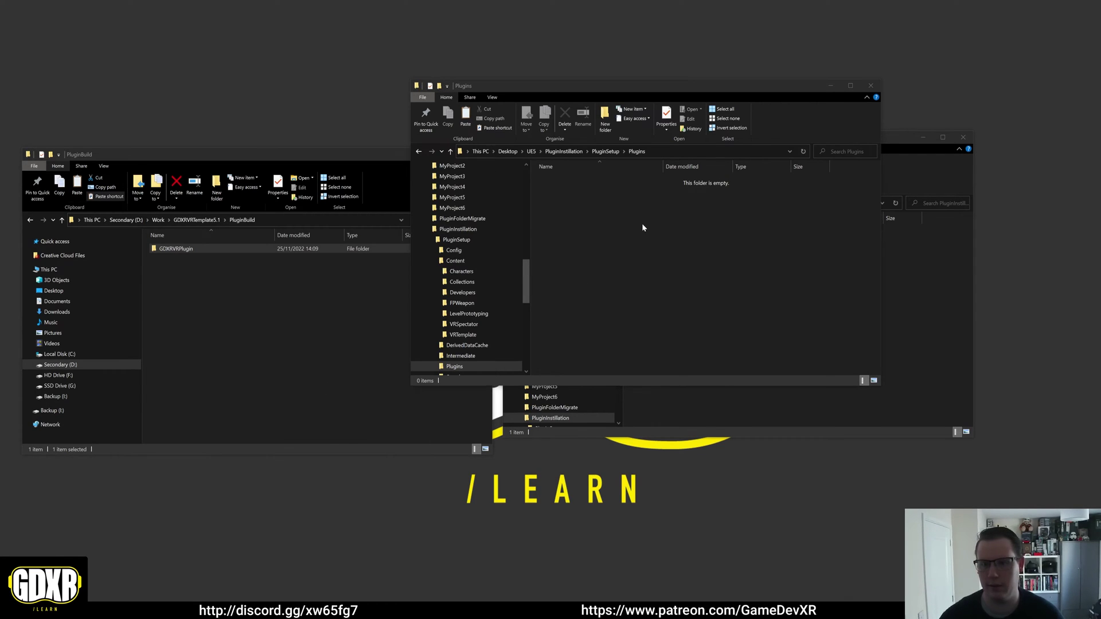
right_click(600, 211)
left_click(638, 274)
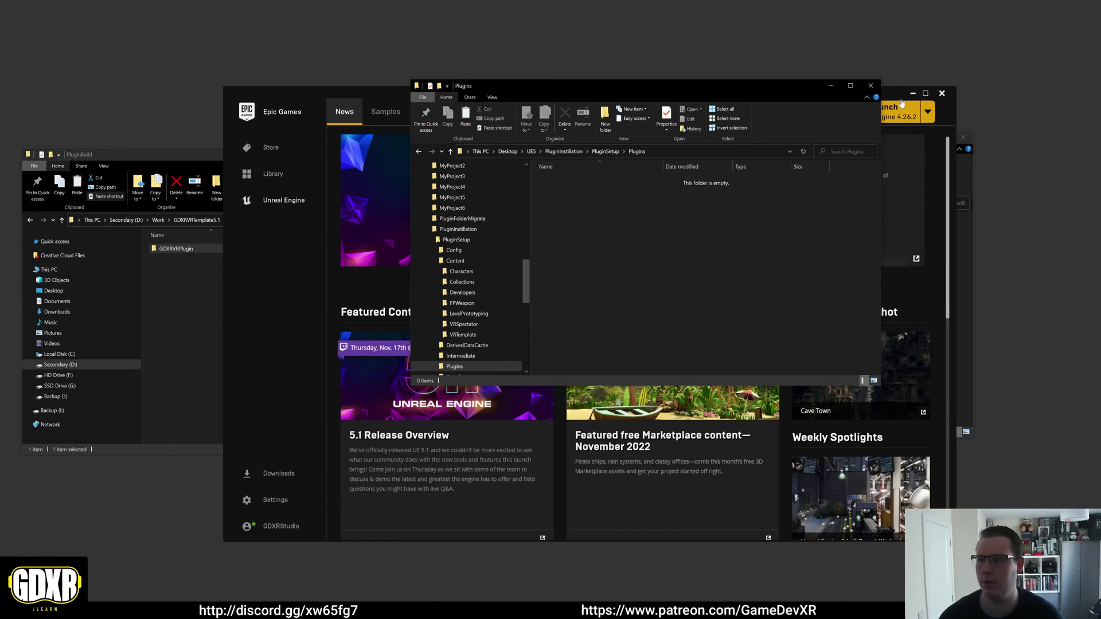
left_click(912, 93)
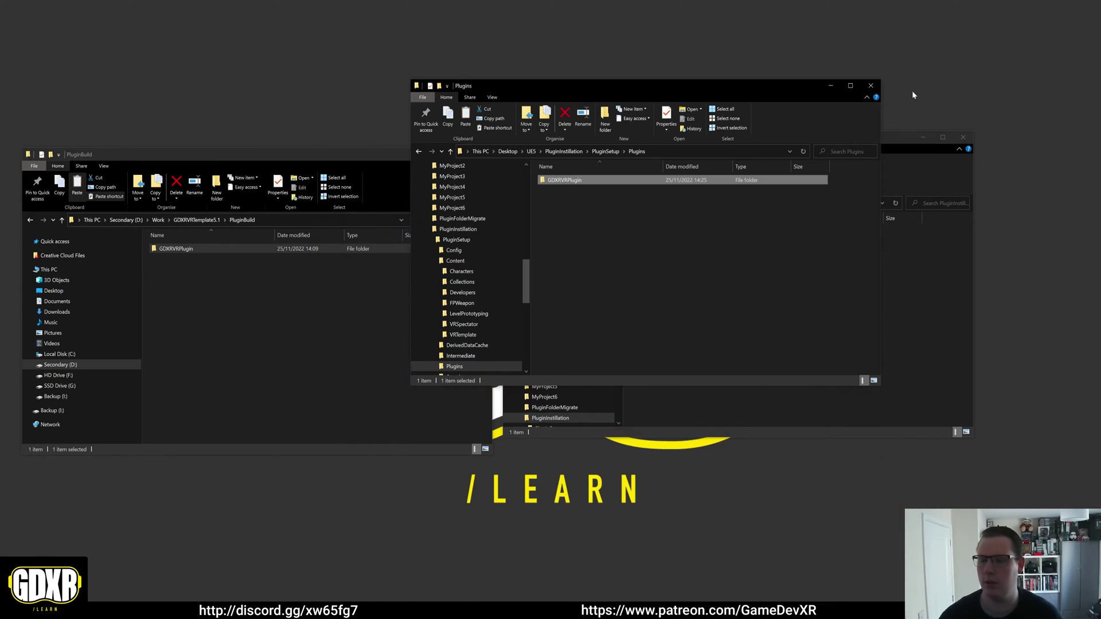
left_click(594, 154)
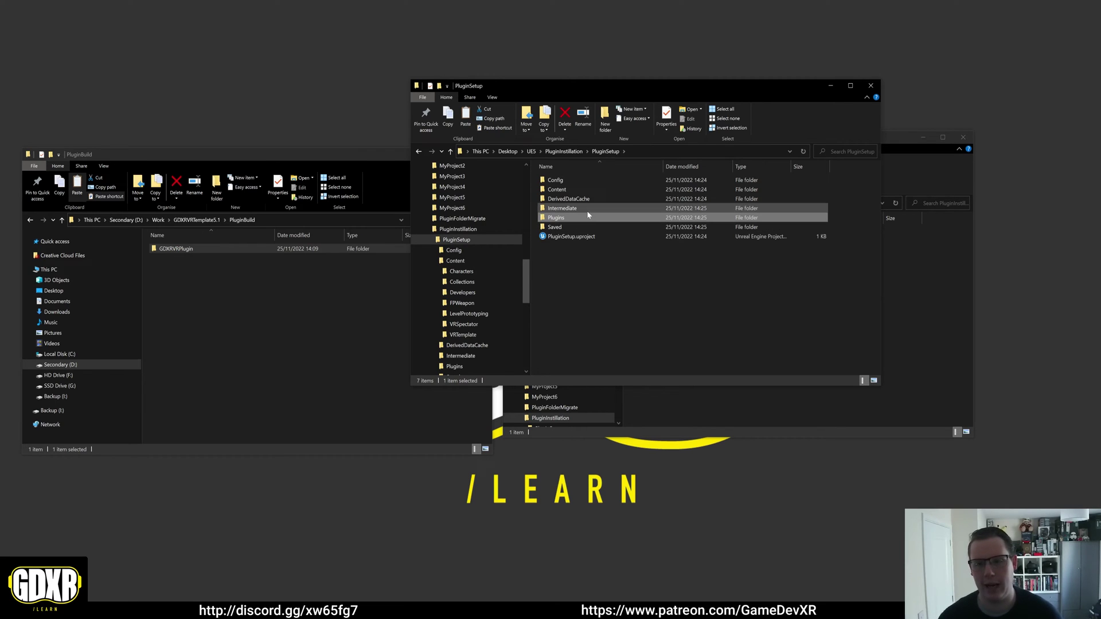
- Copy DefaultEngine.ini from the plugin's GDXRVRPlugin/Resources folder
double_click(556, 218)
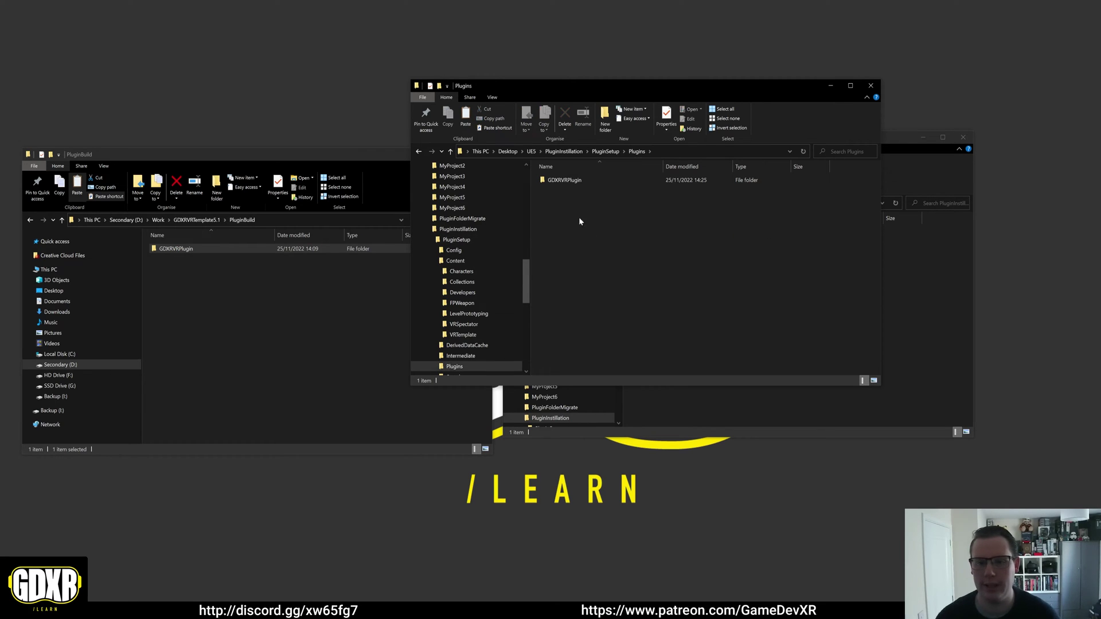
double_click(573, 182)
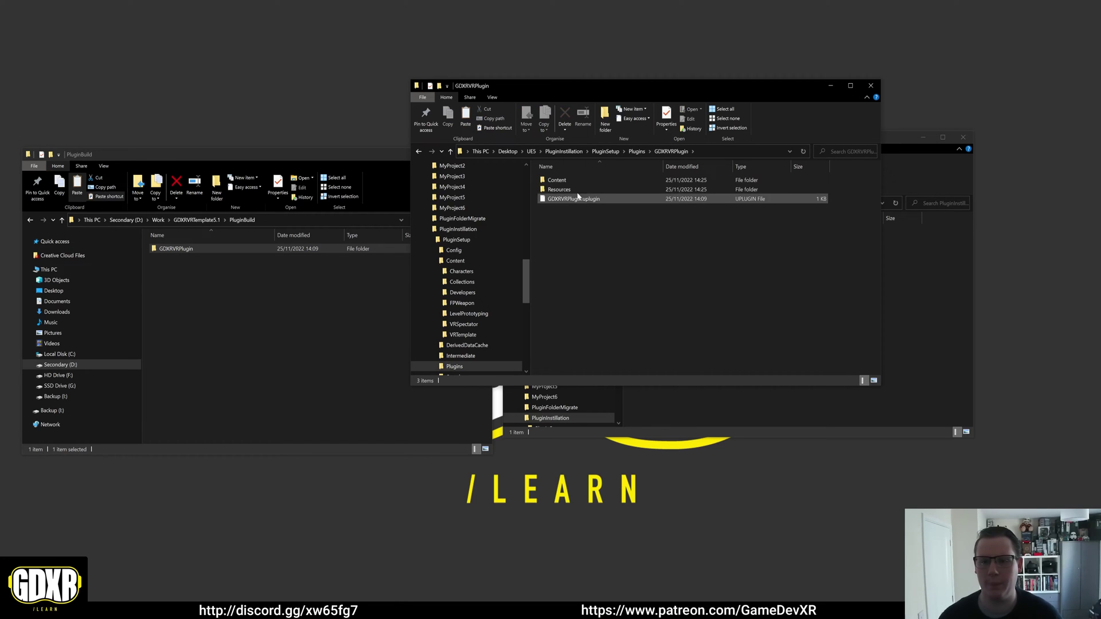
double_click(561, 190)
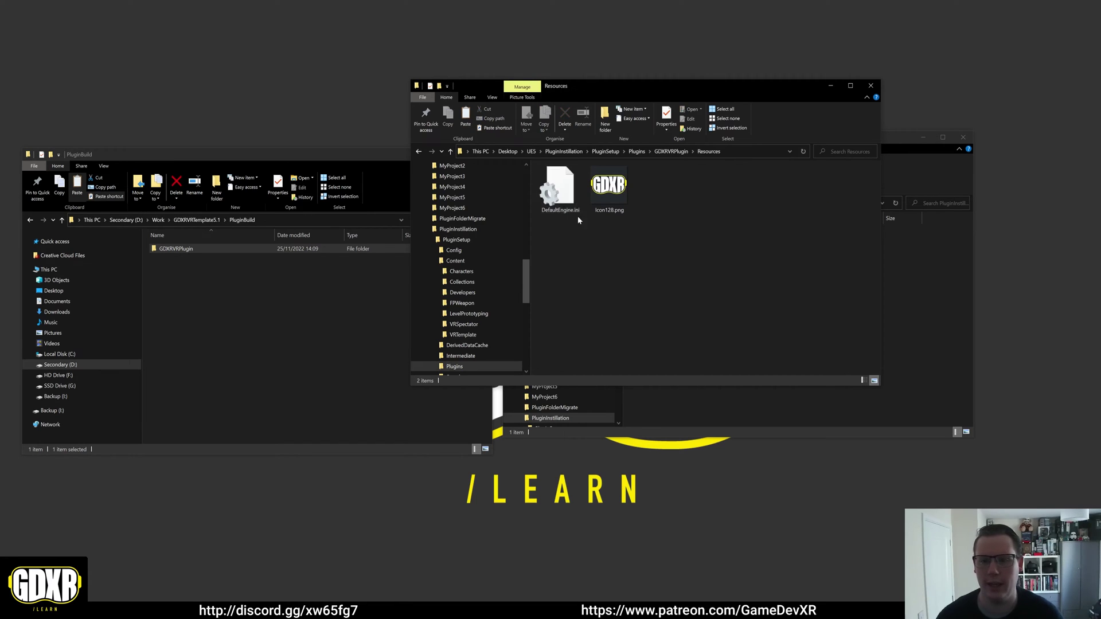
left_click(563, 182)
right_click(562, 178)
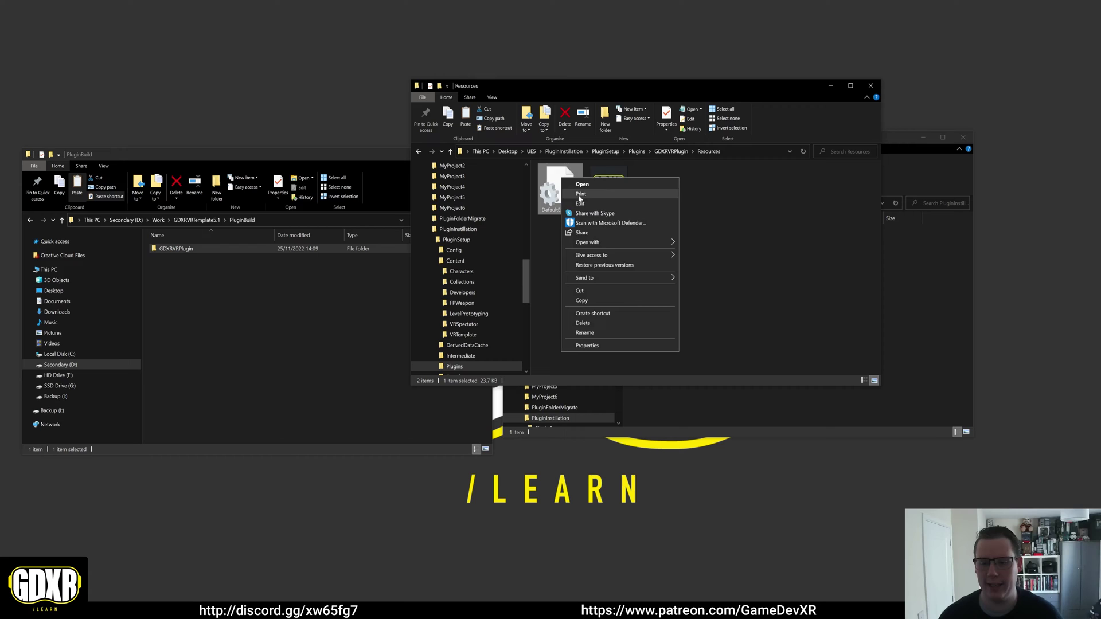
left_click(593, 301)
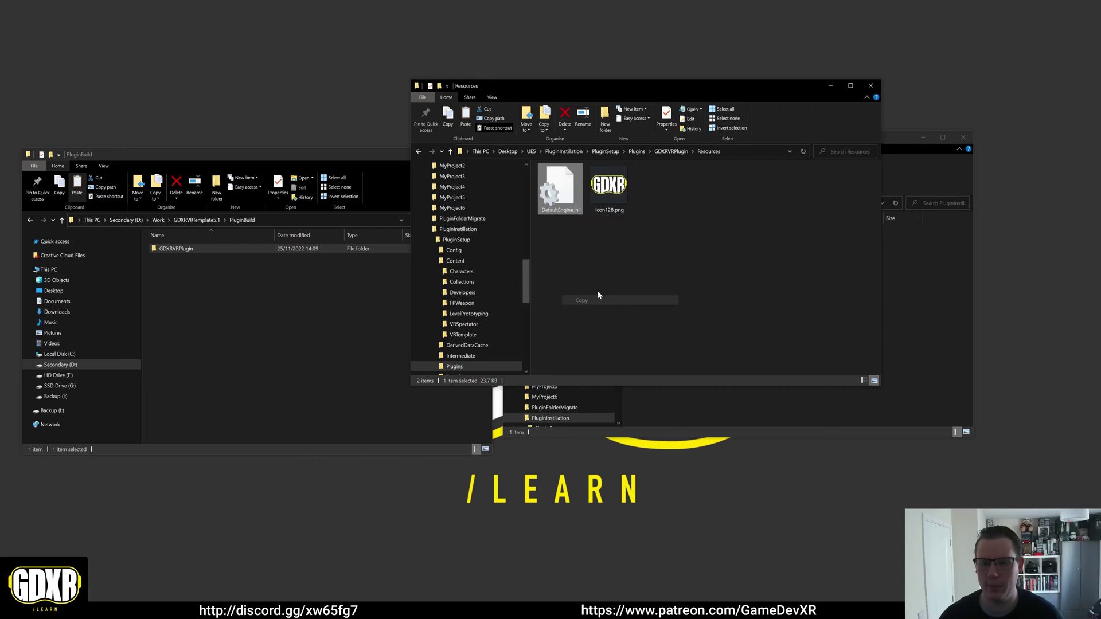
- Paste DefaultEngine.ini into the project's Config folder, replacing the existing file
left_click(635, 154)
left_click(605, 151)
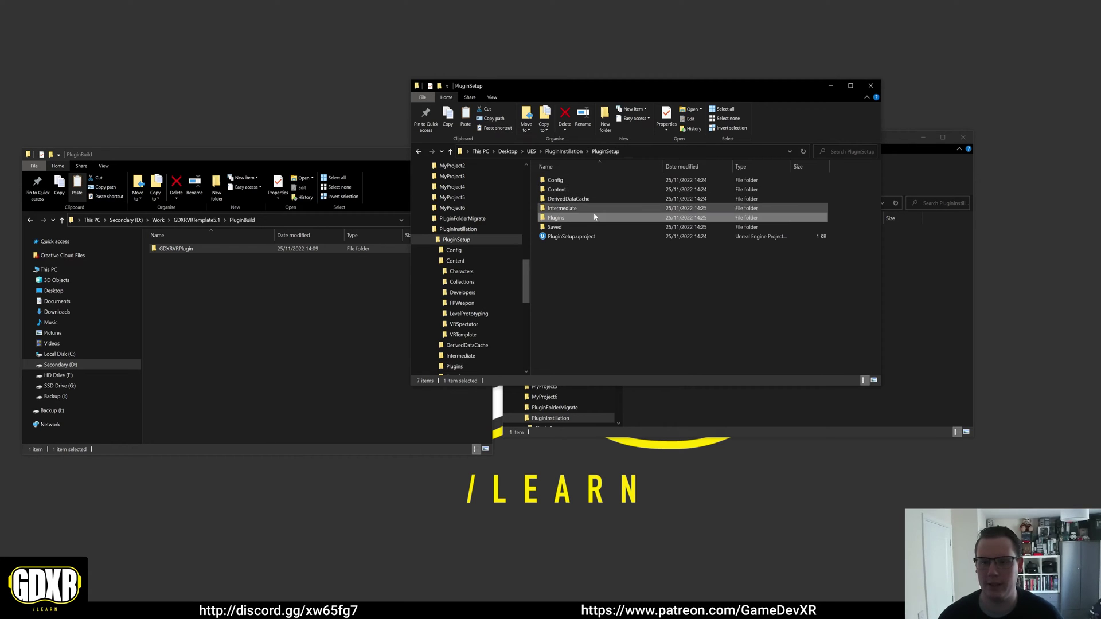
double_click(562, 179)
right_click(566, 237)
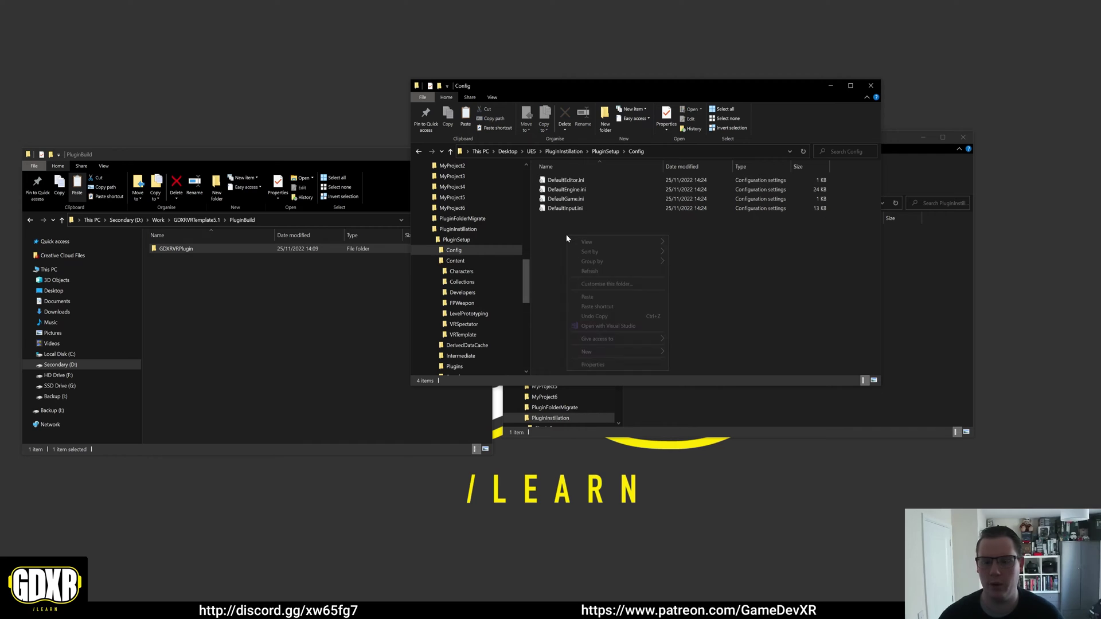
left_click(598, 294)
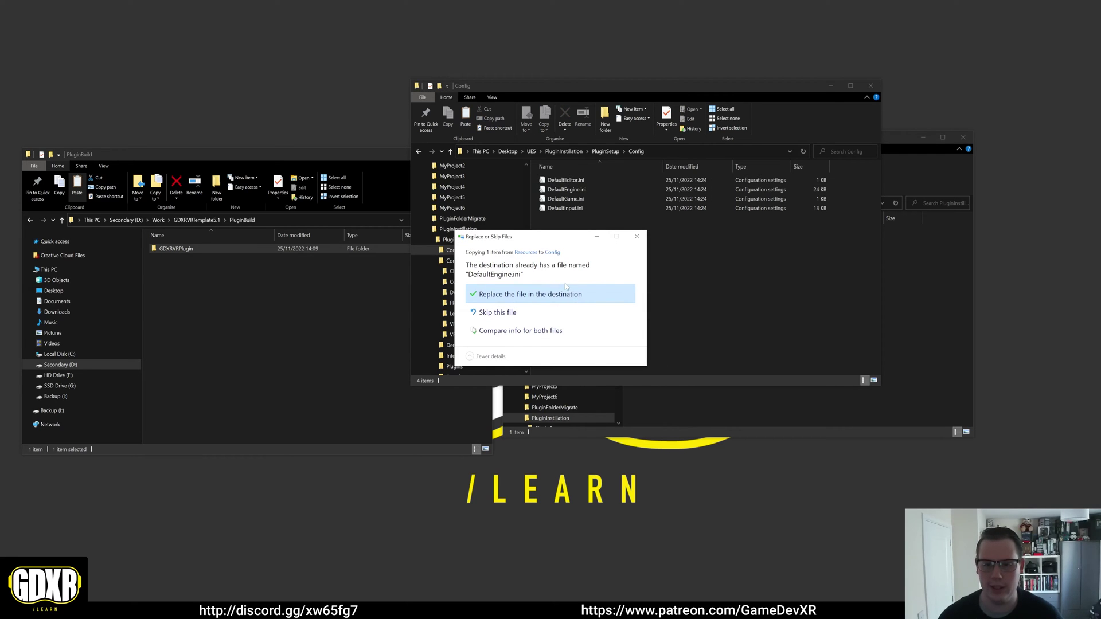
left_click(519, 296)
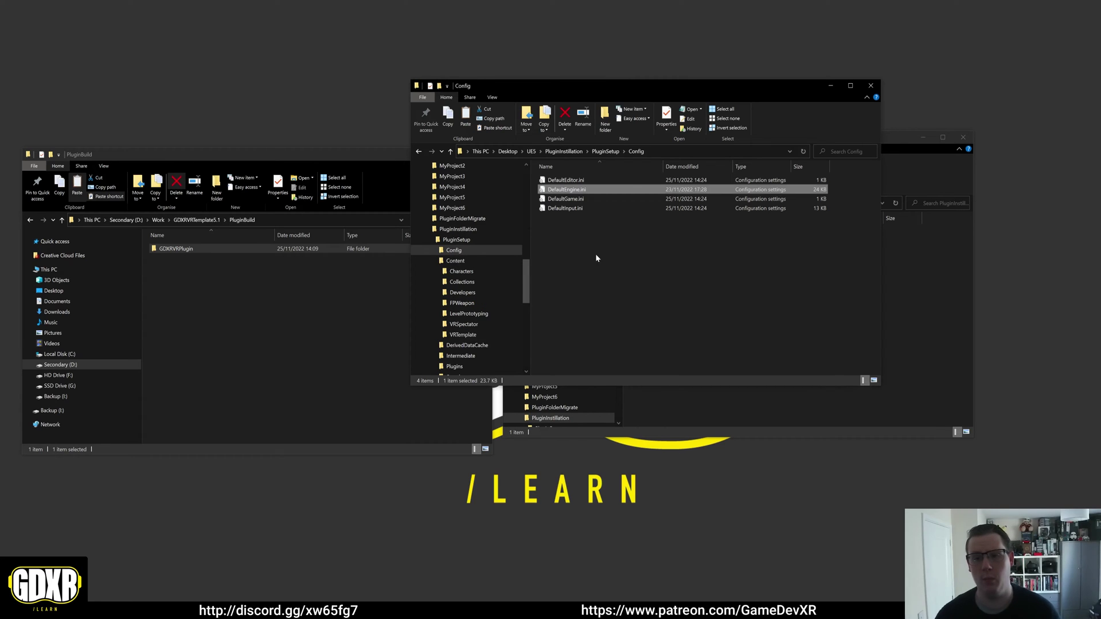
left_click(595, 254)
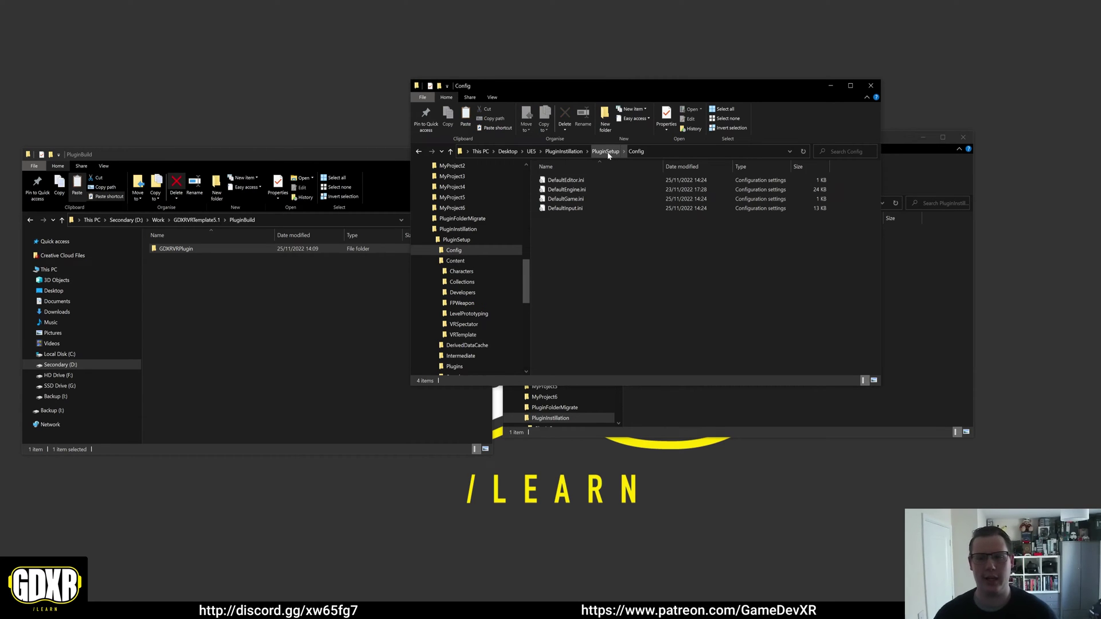
left_click(606, 152)
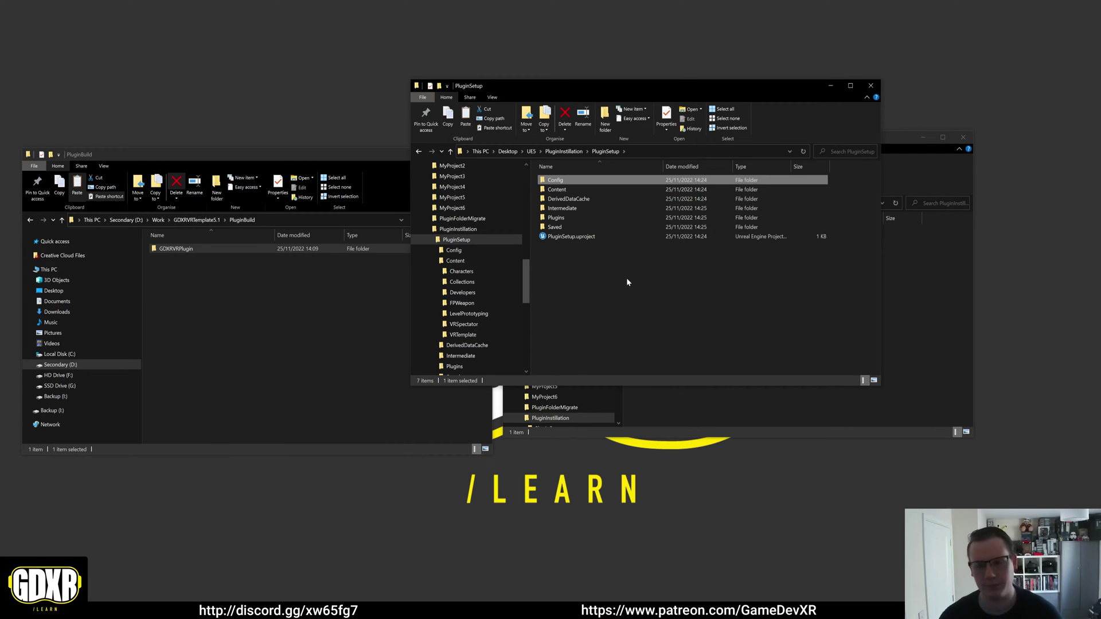
- Launch PluginSetup.uproject so the project loads GDXRTemplateMap in Unreal Editor
double_click(593, 236)
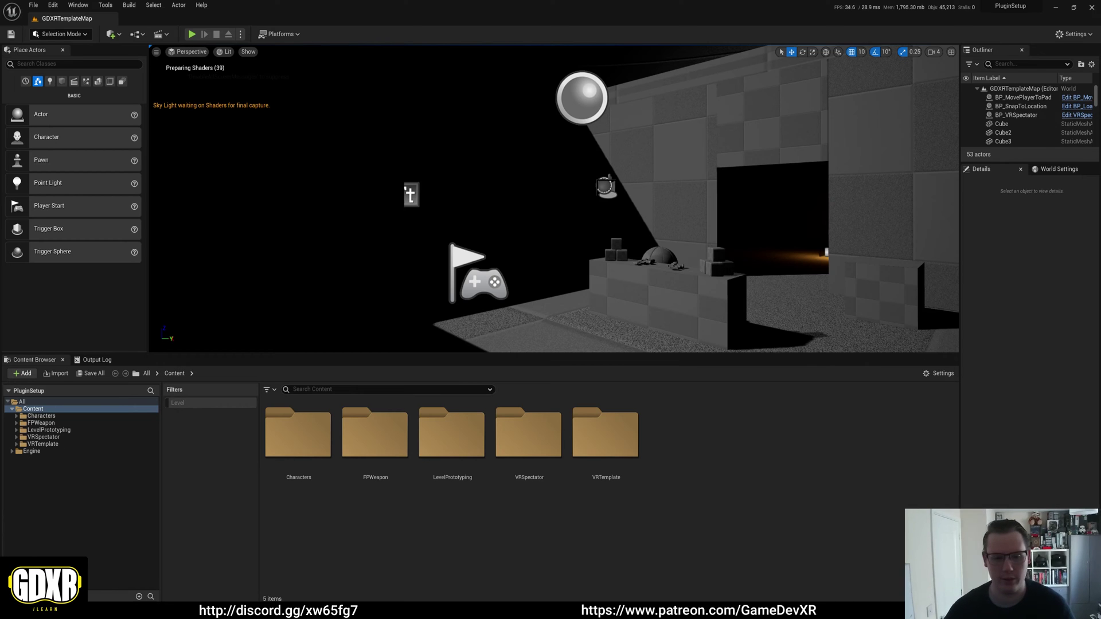
right_click_drag(553, 198, 715, 235)
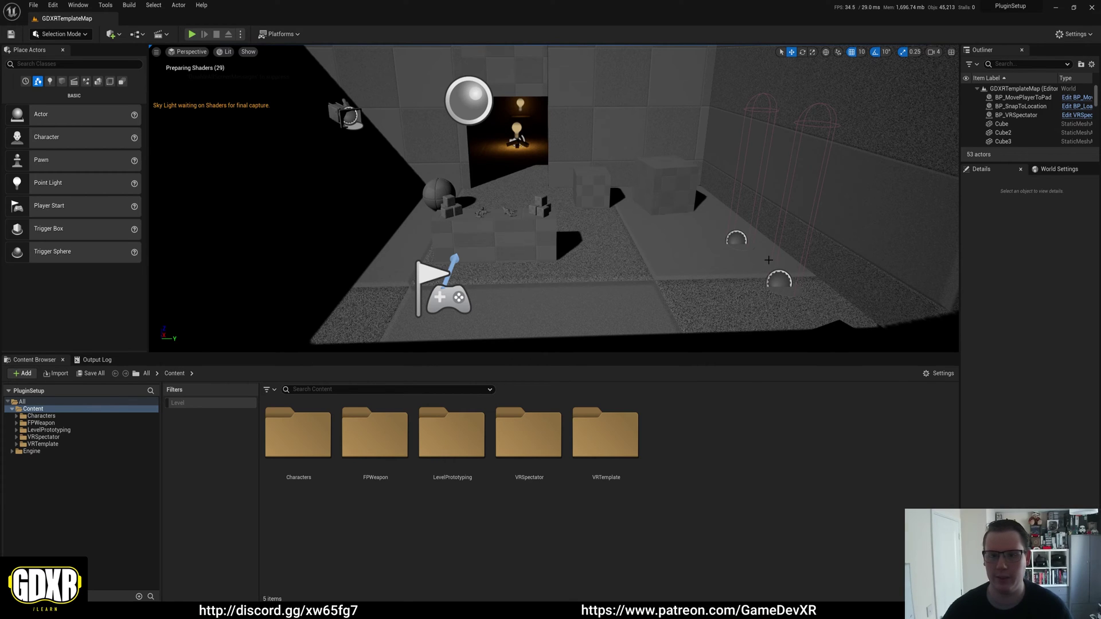
right_click_drag(723, 216, 573, 220)
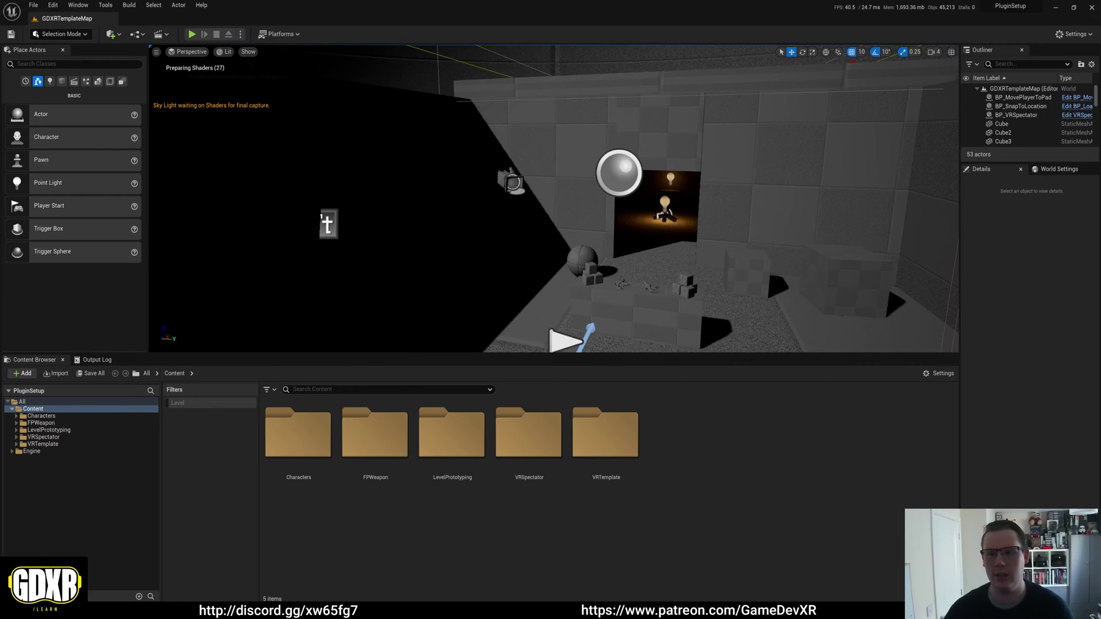
right_click_drag(574, 221, 547, 228)
left_click(535, 235)
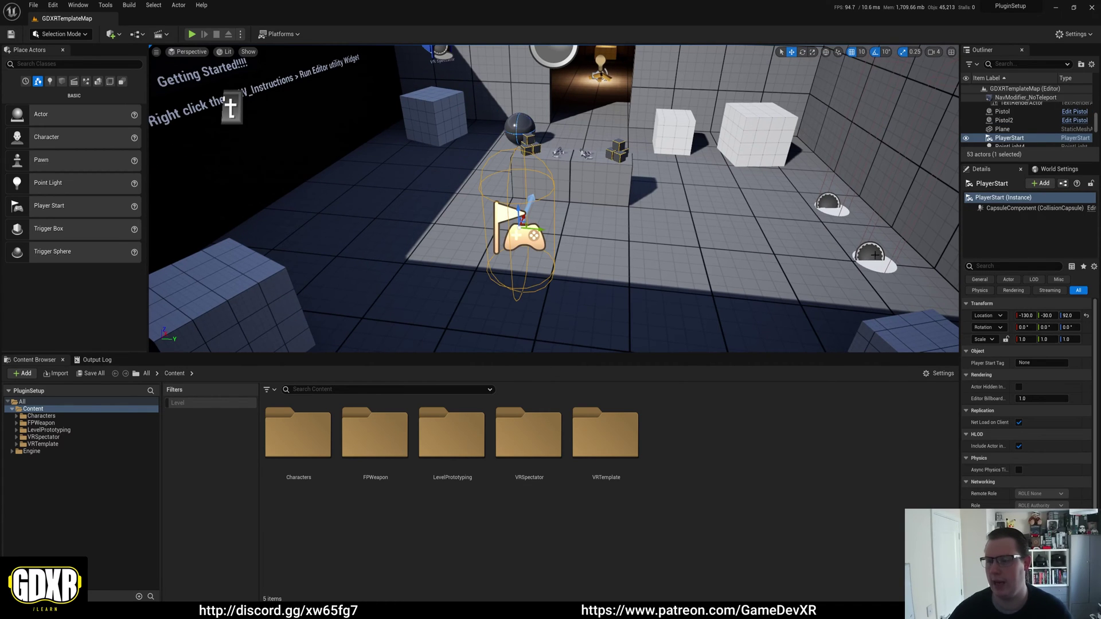
right_click_drag(534, 235, 453, 198)
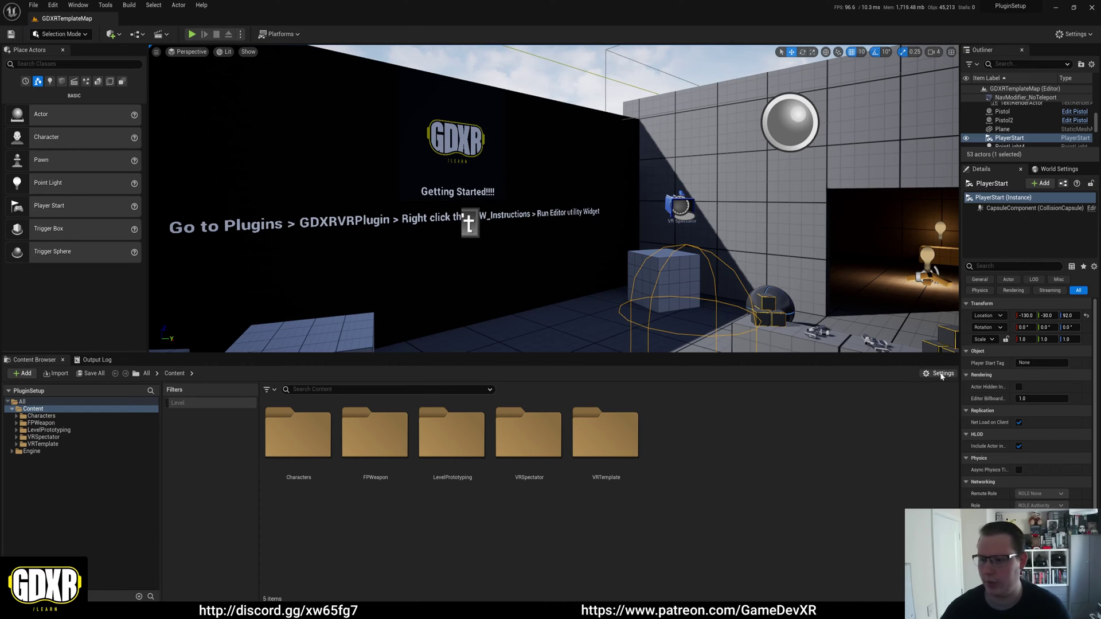
- Enable Show Plugin Content and browse Plugins > GDXR VR Plugin Content, including its VRTemplate folder
left_click(940, 374)
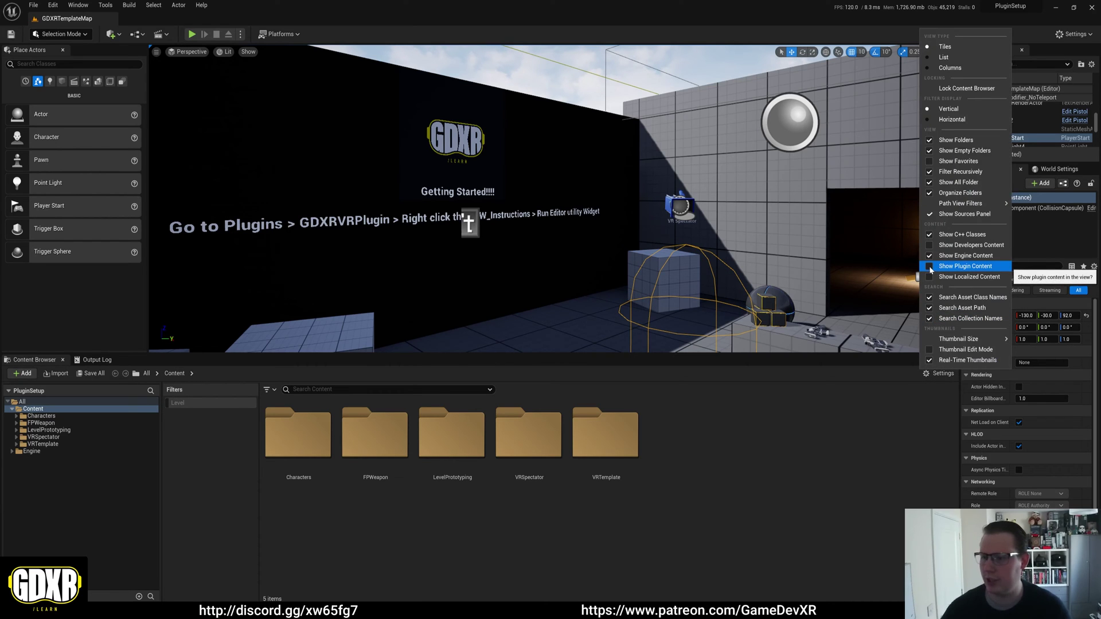
left_click(964, 266)
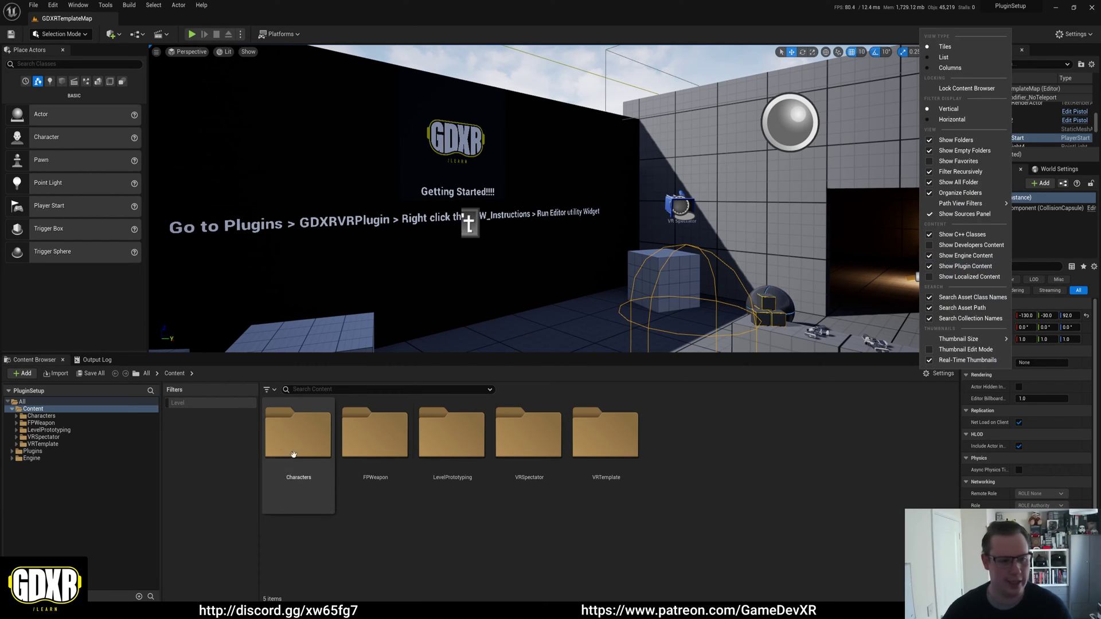
left_click(45, 452)
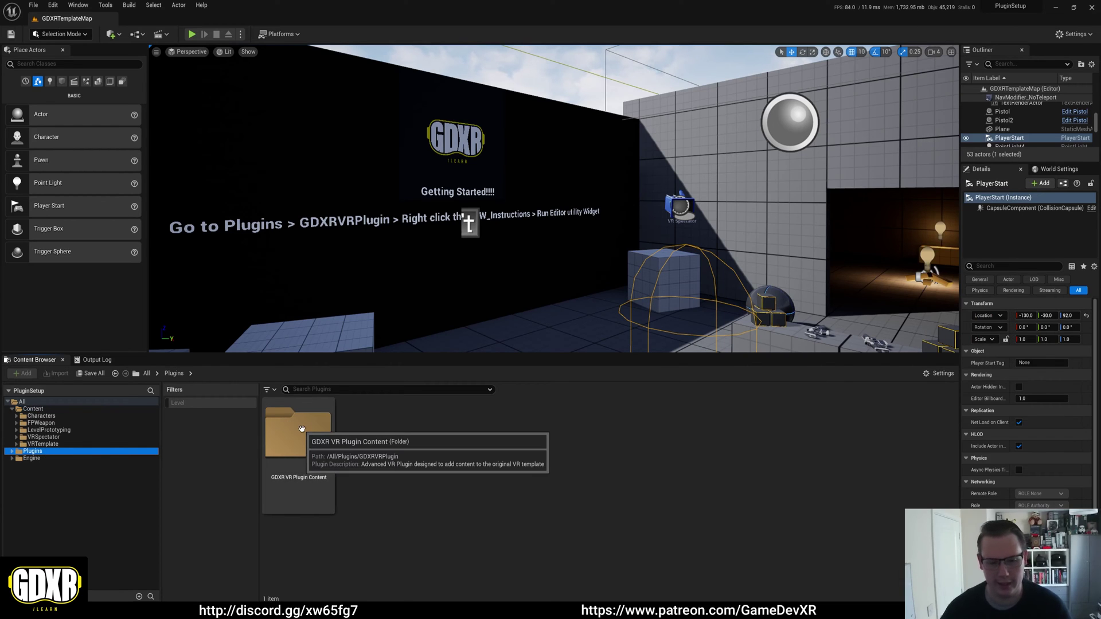
double_click(302, 428)
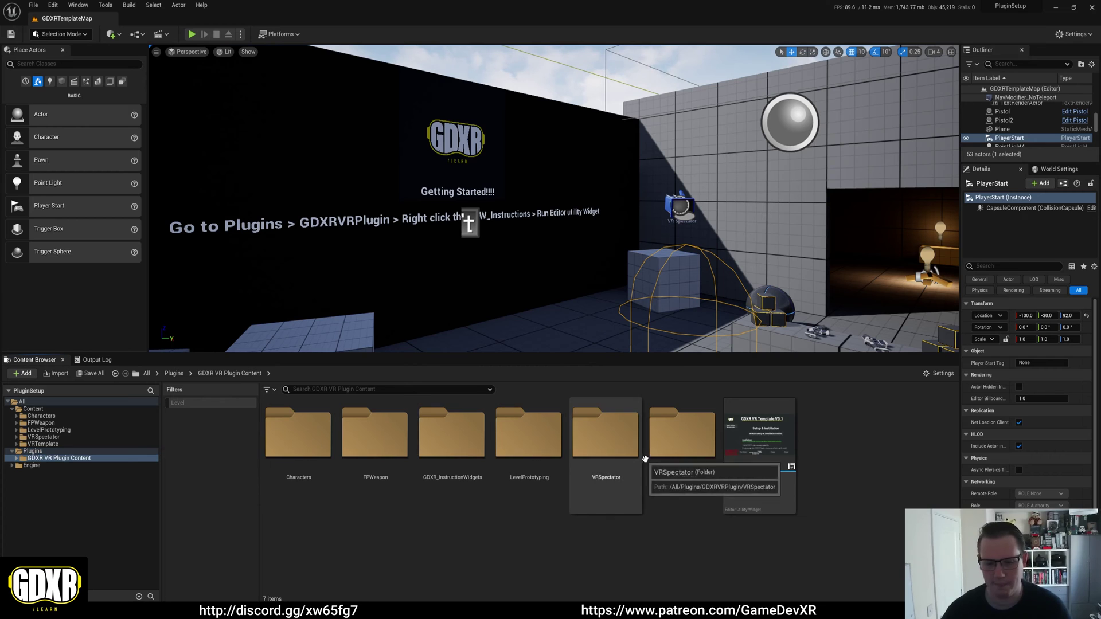
key("f")
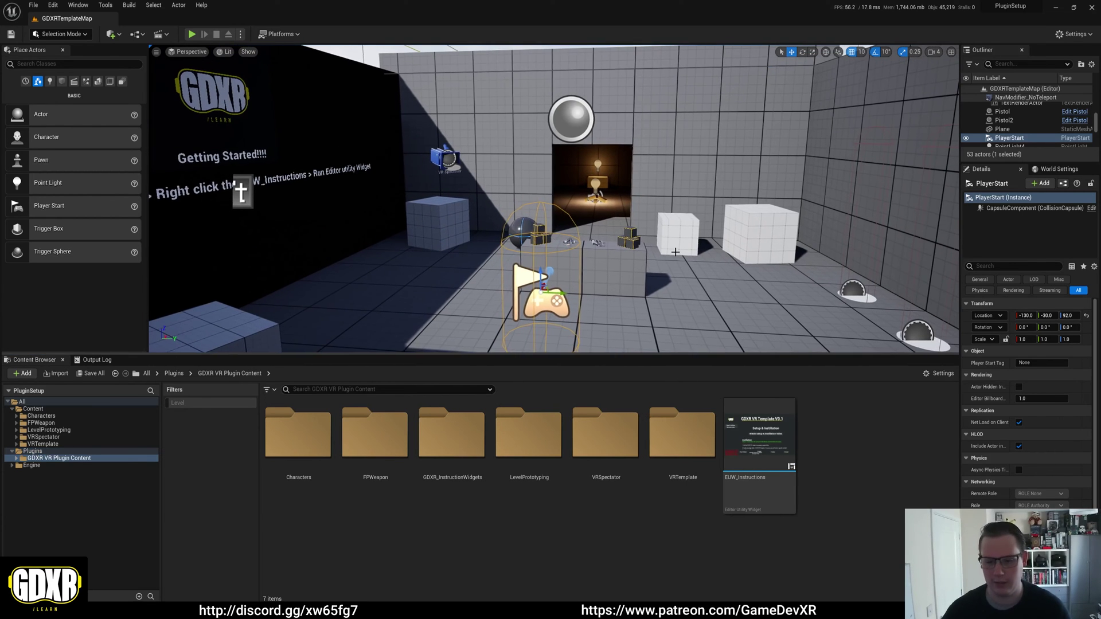
double_click(689, 427)
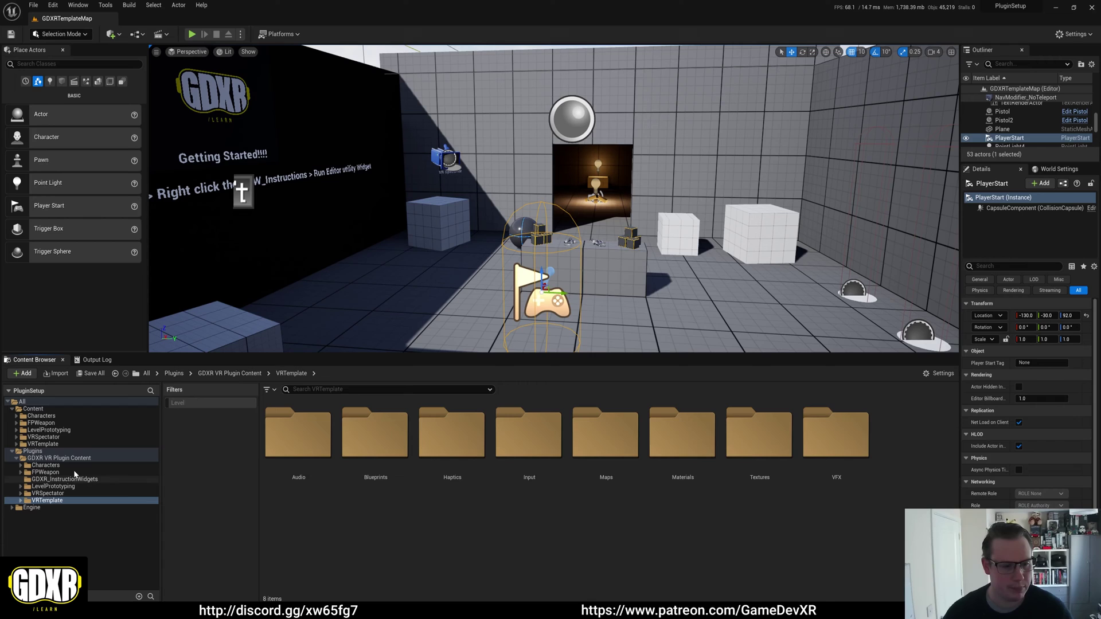
left_click(63, 458)
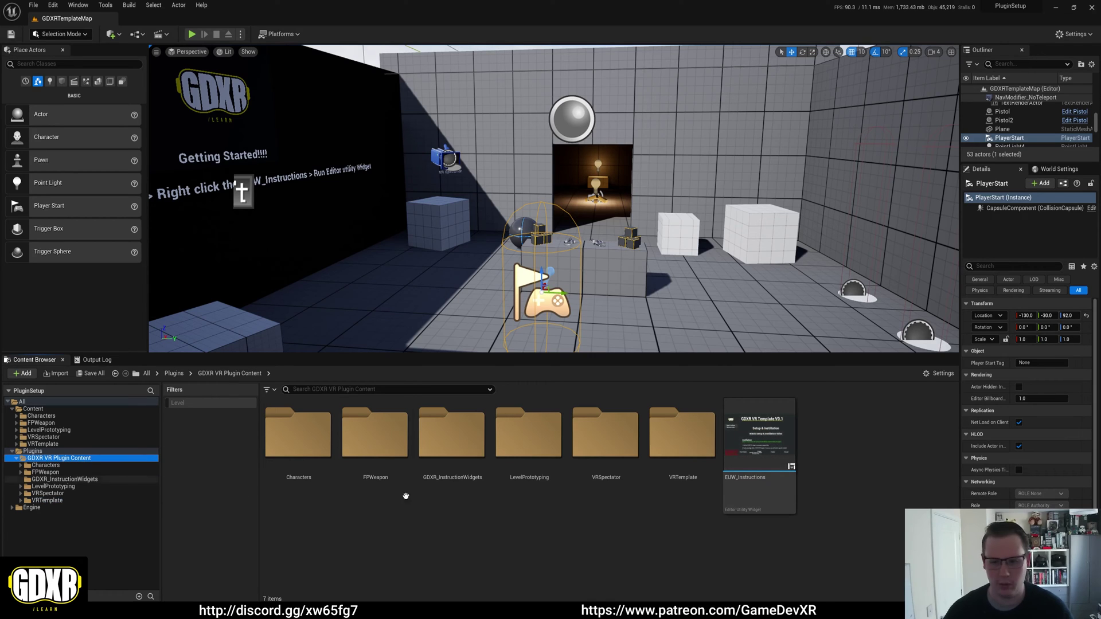
- Run the EUW_Instructions widget, maximize its window and scroll through the installation steps
right_click(755, 484)
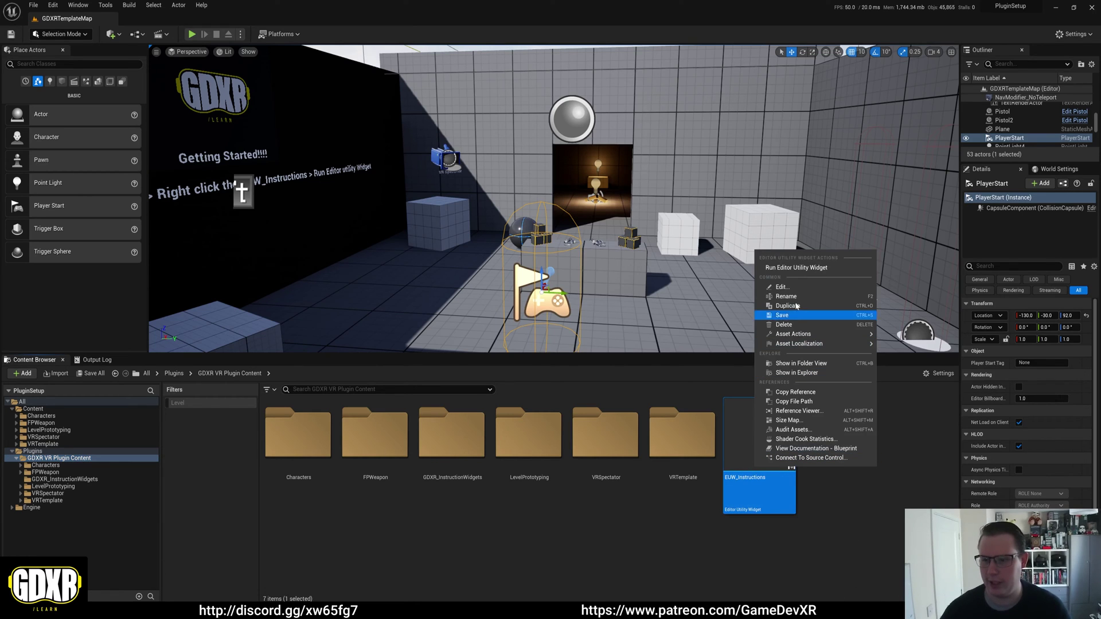
left_click(794, 272)
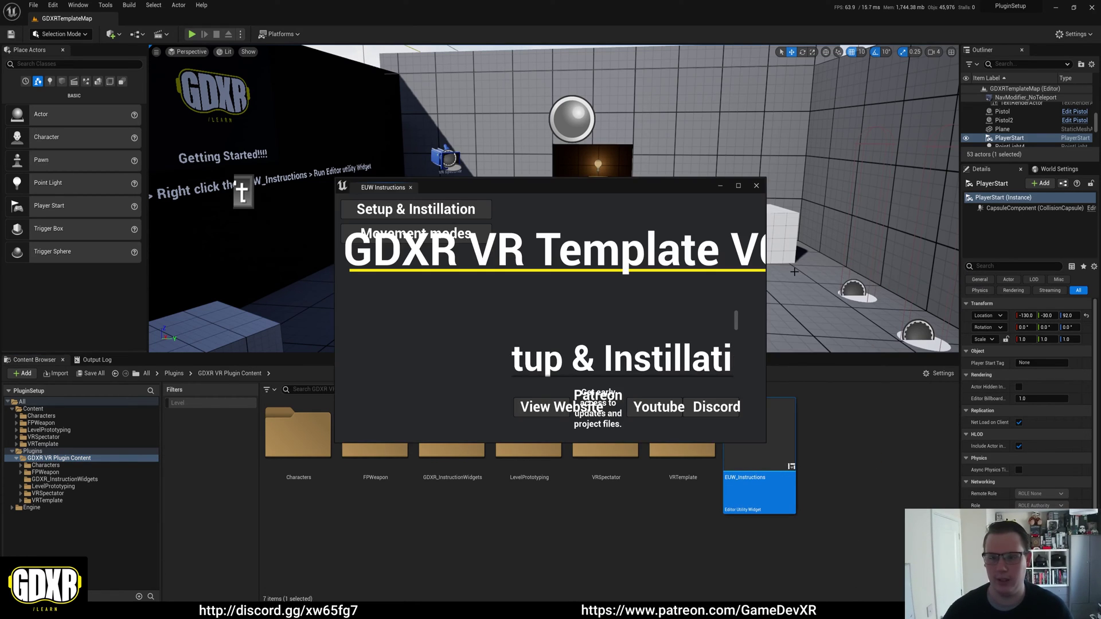
left_click_drag(516, 185, 464, 3)
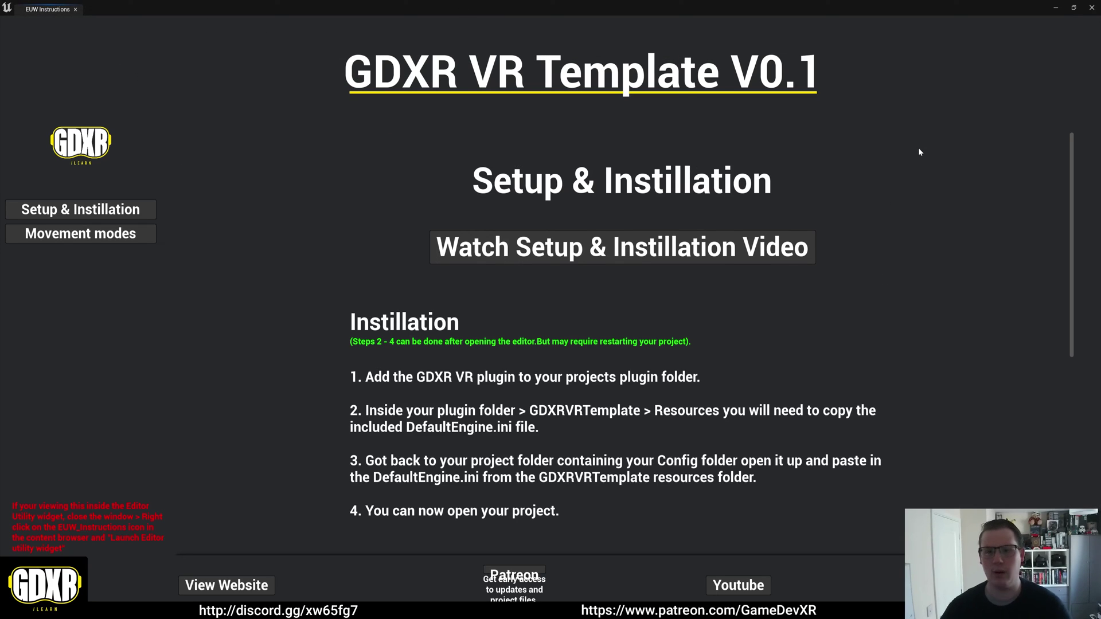
left_click_drag(1069, 156, 1034, 116)
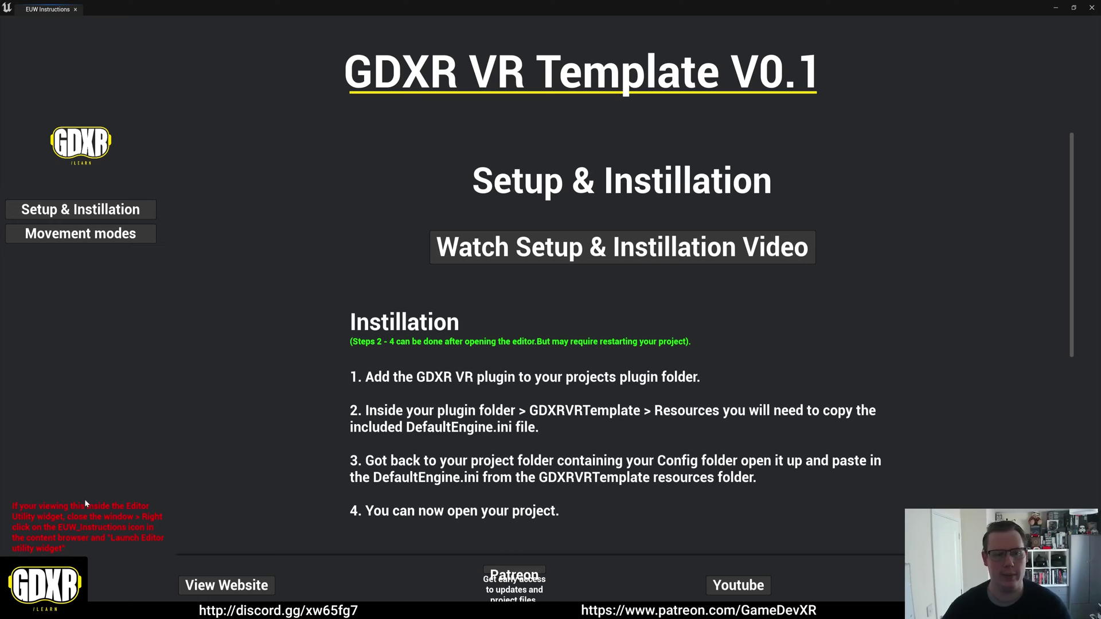
- Close the instructions window and navigate to the plugin's VRTemplate > Blueprints > Data folder
left_click(1092, 10)
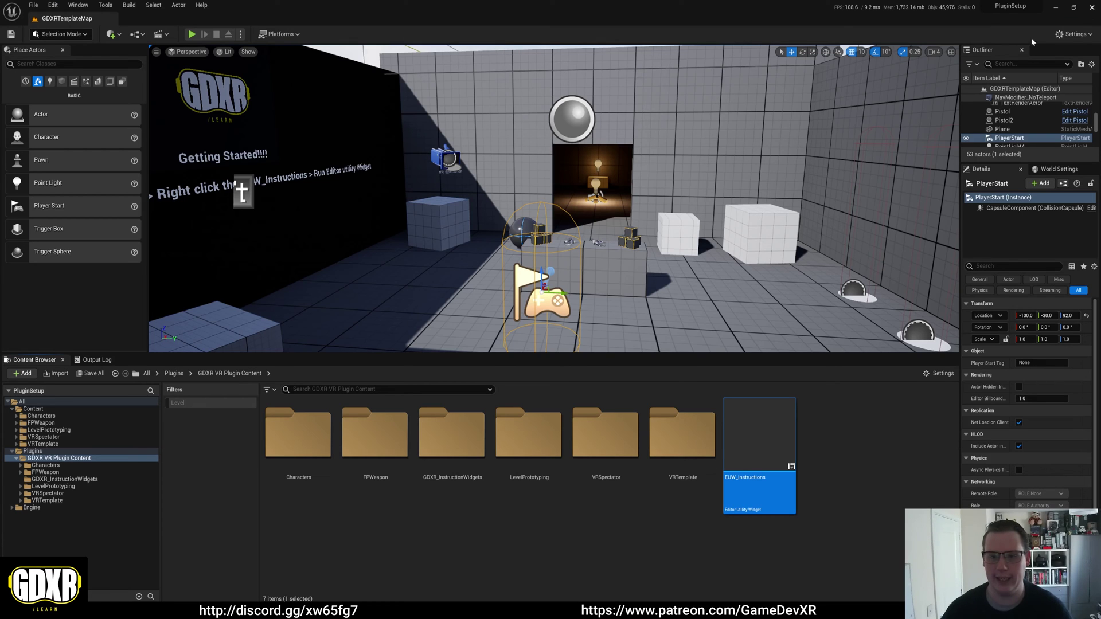
left_click(837, 456)
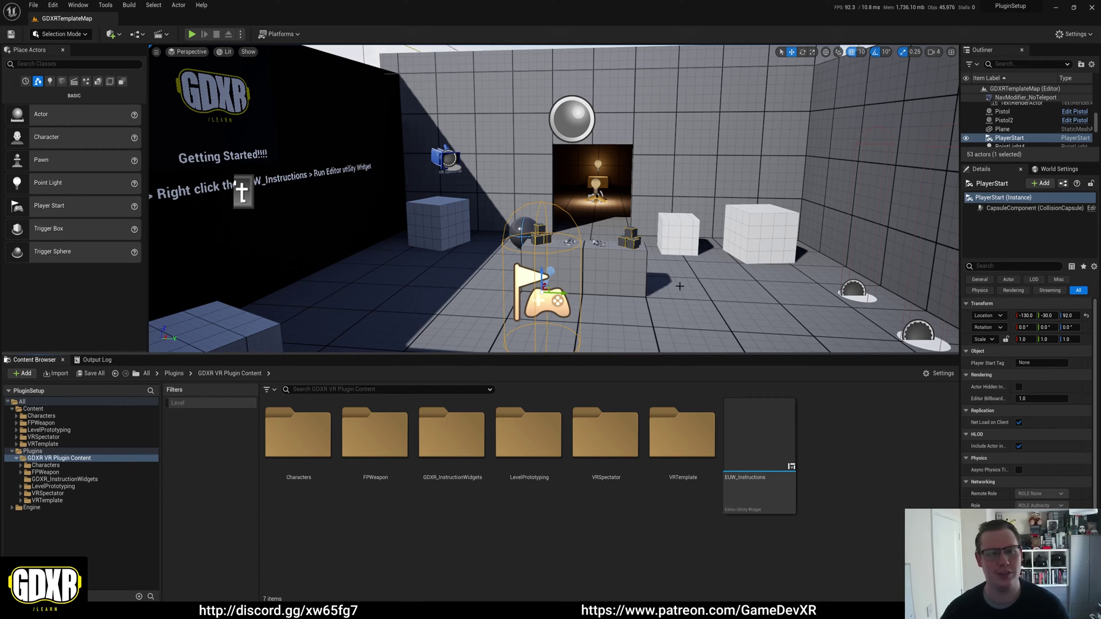
right_click_drag(593, 226, 541, 209)
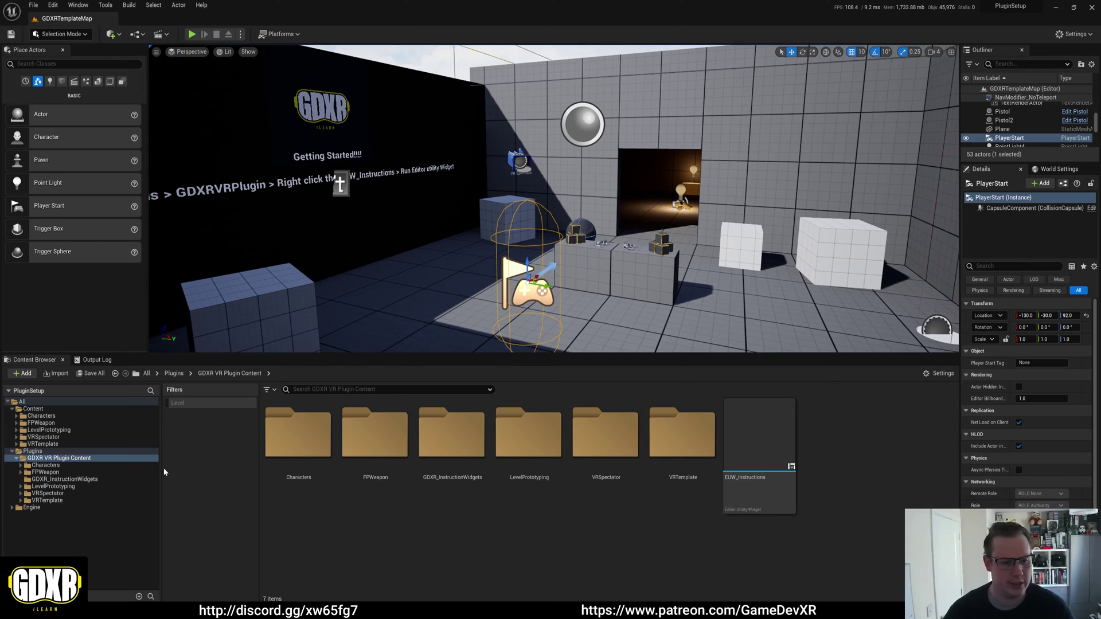
right_click_drag(520, 264, 427, 287)
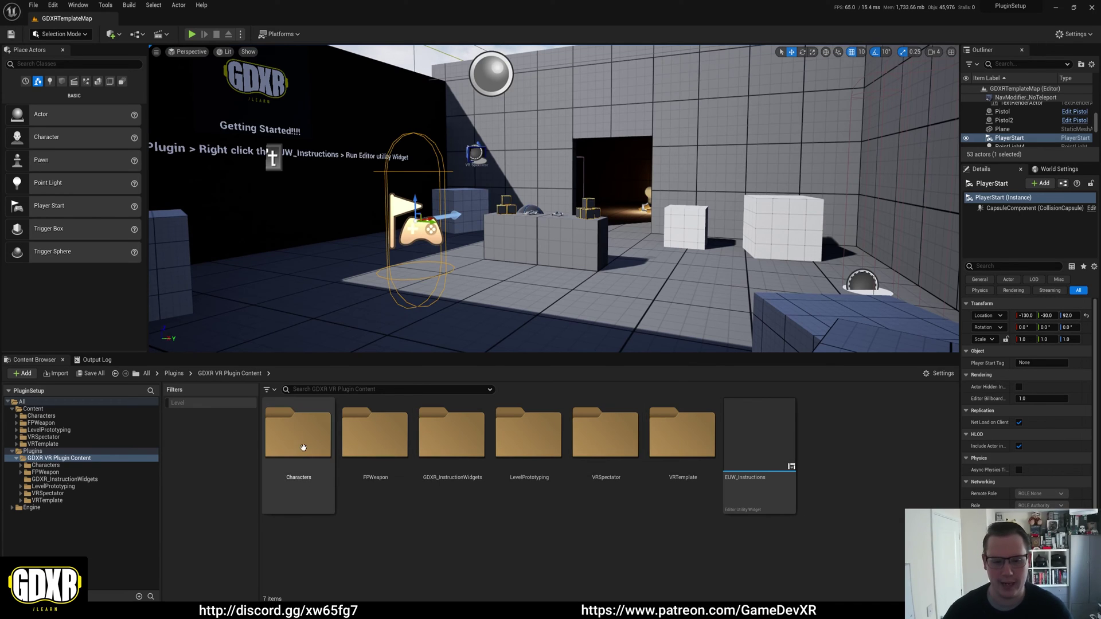
double_click(676, 442)
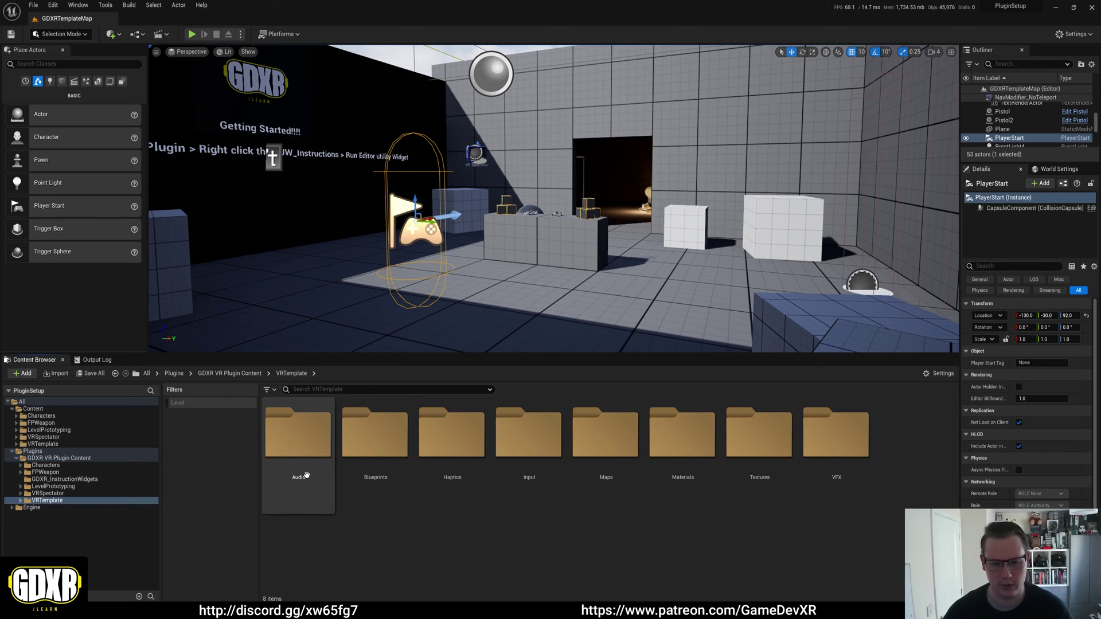
double_click(380, 438)
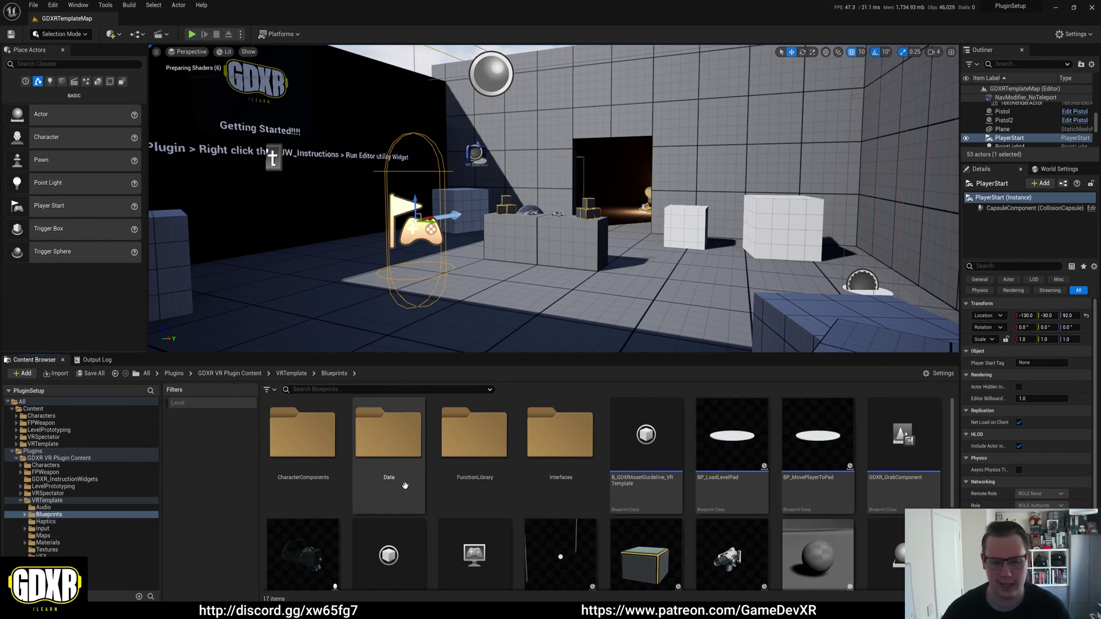
double_click(403, 439)
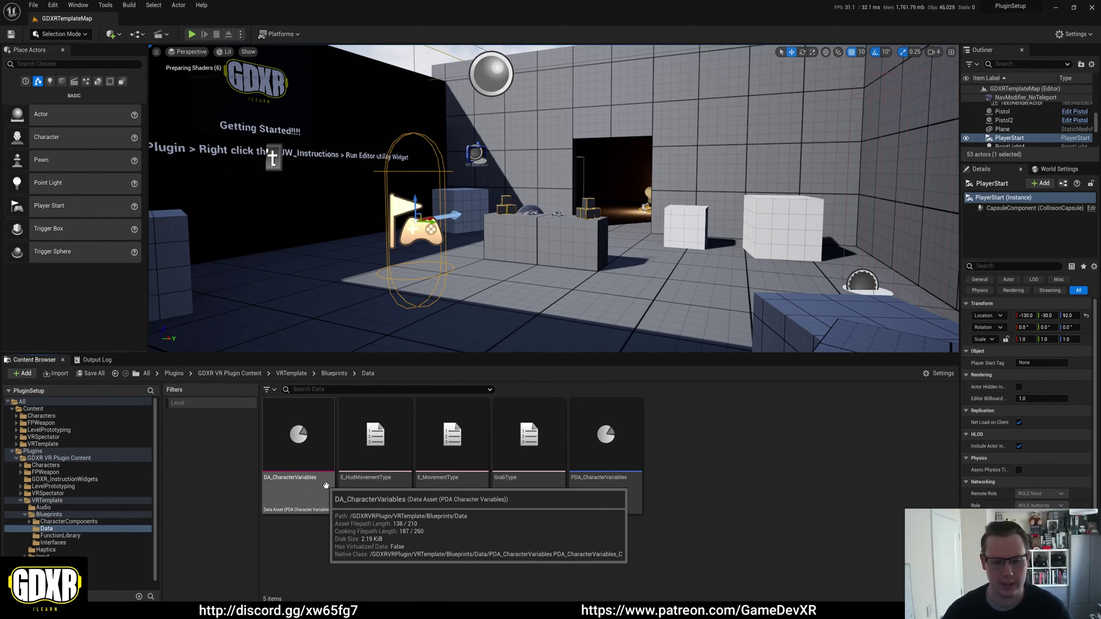
- Open DA_CharacterVariables, review the Movement Type options and keep it set to Teleport
double_click(304, 469)
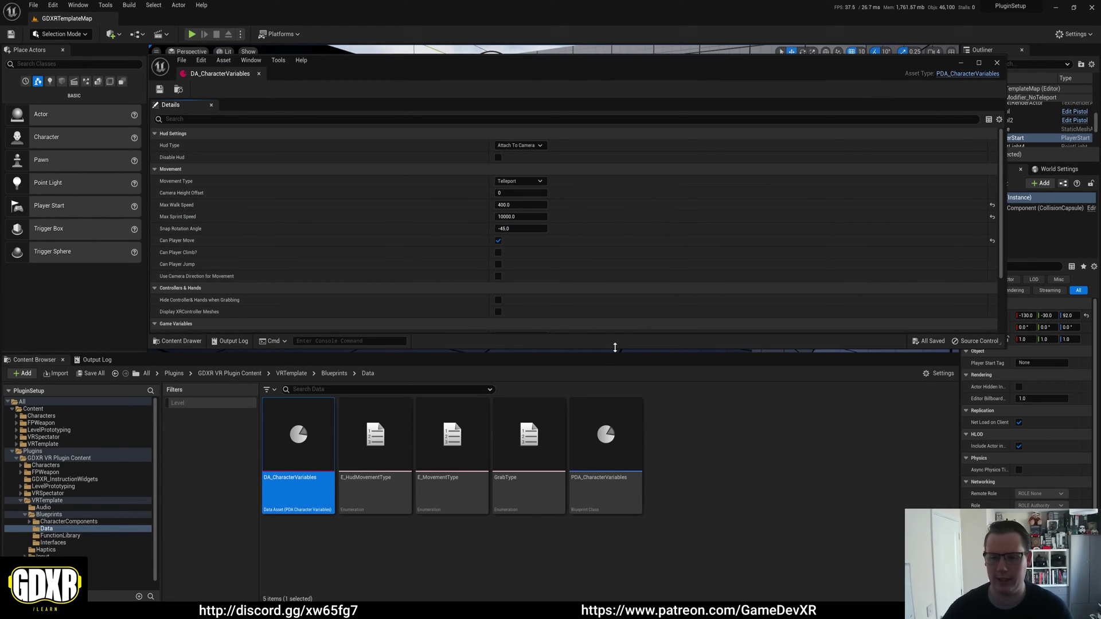
left_click_drag(614, 346, 618, 496)
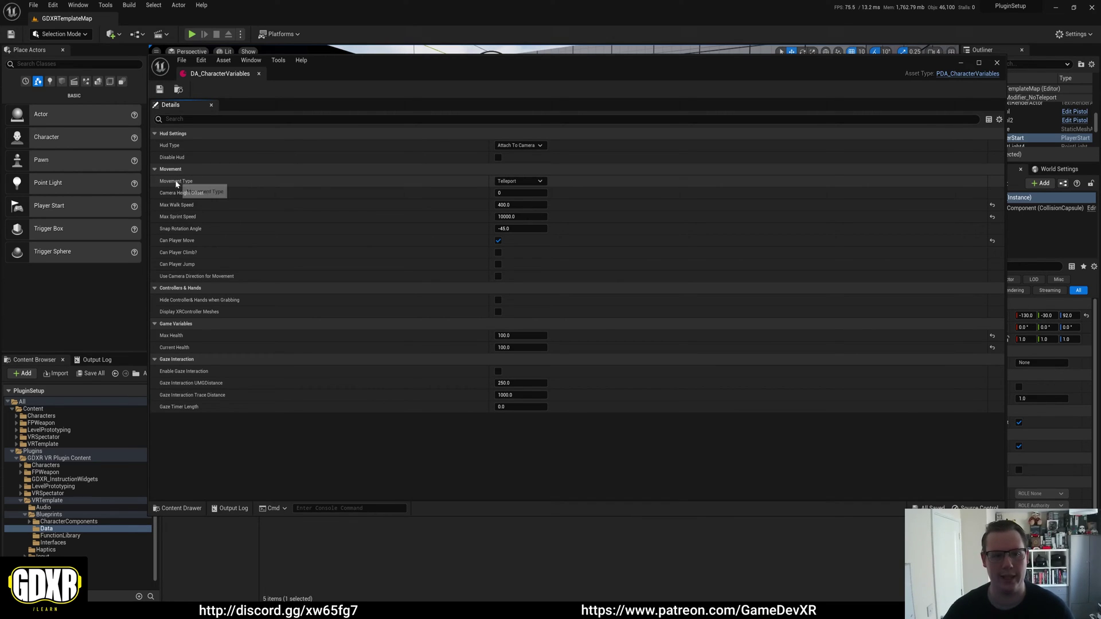
left_click(540, 182)
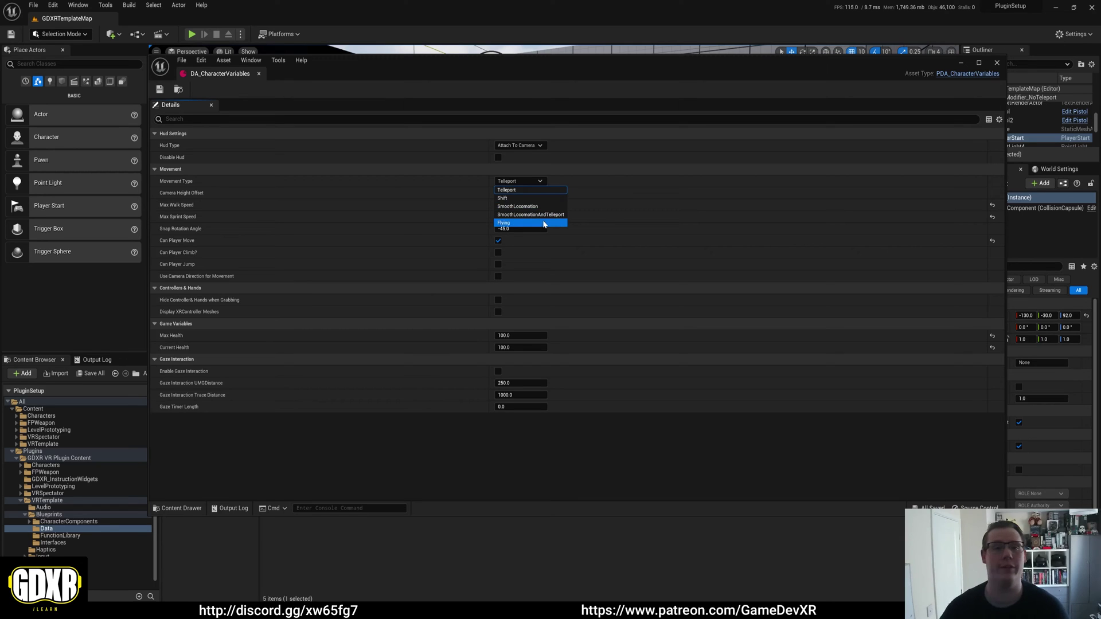
left_click(580, 181)
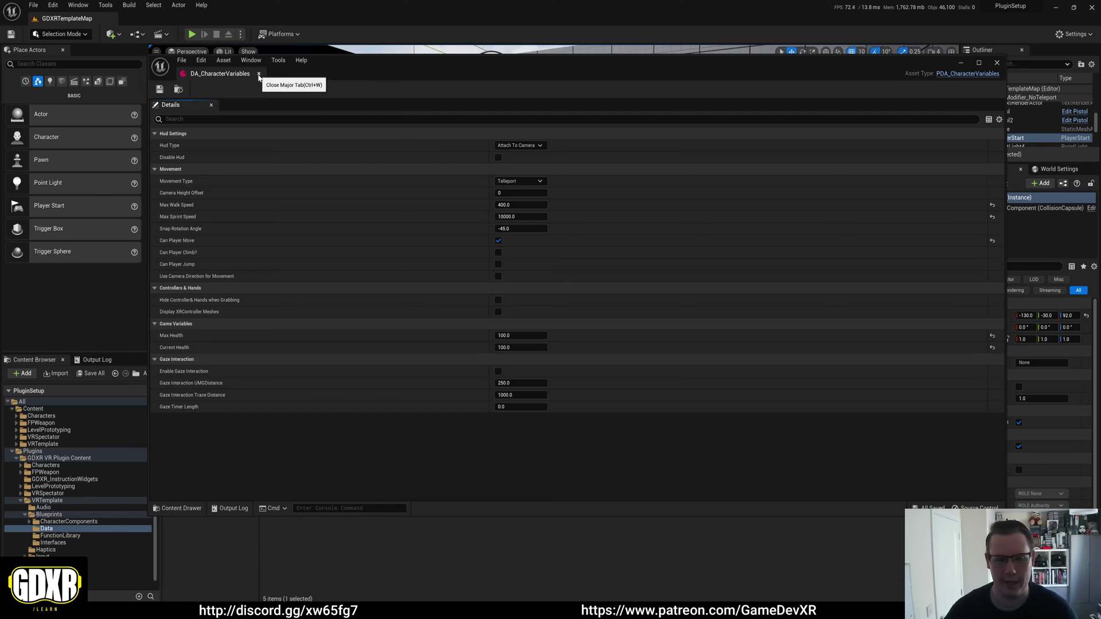
left_click(259, 74)
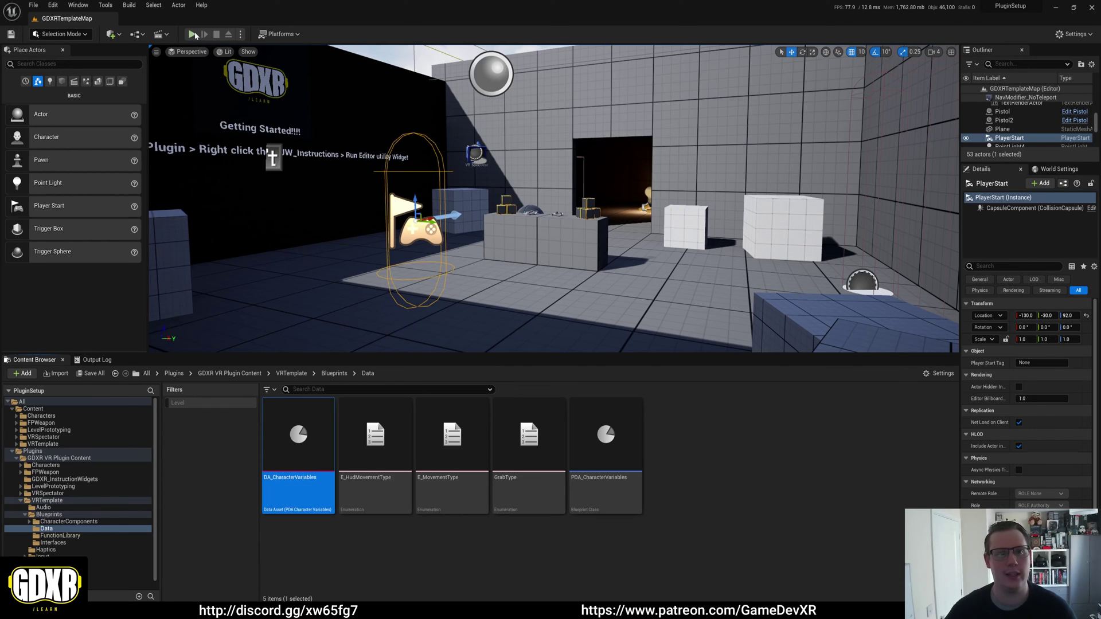
left_click(240, 39)
left_click(270, 86)
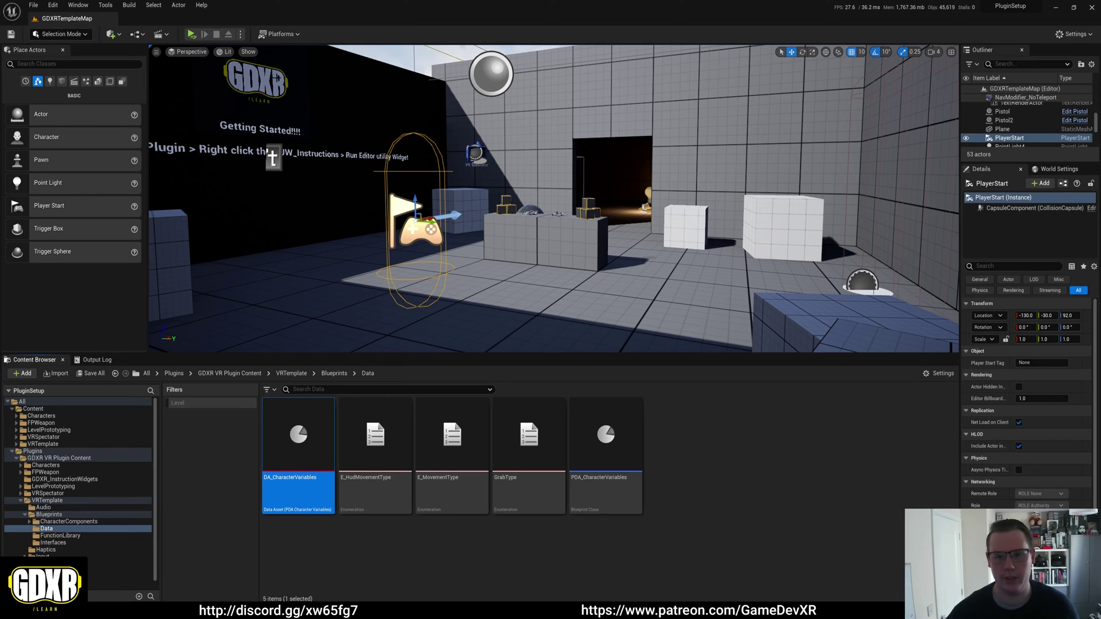
- Open Project Settings, review the Maps & Modes defaults, then return to All Settings
left_click(54, 6)
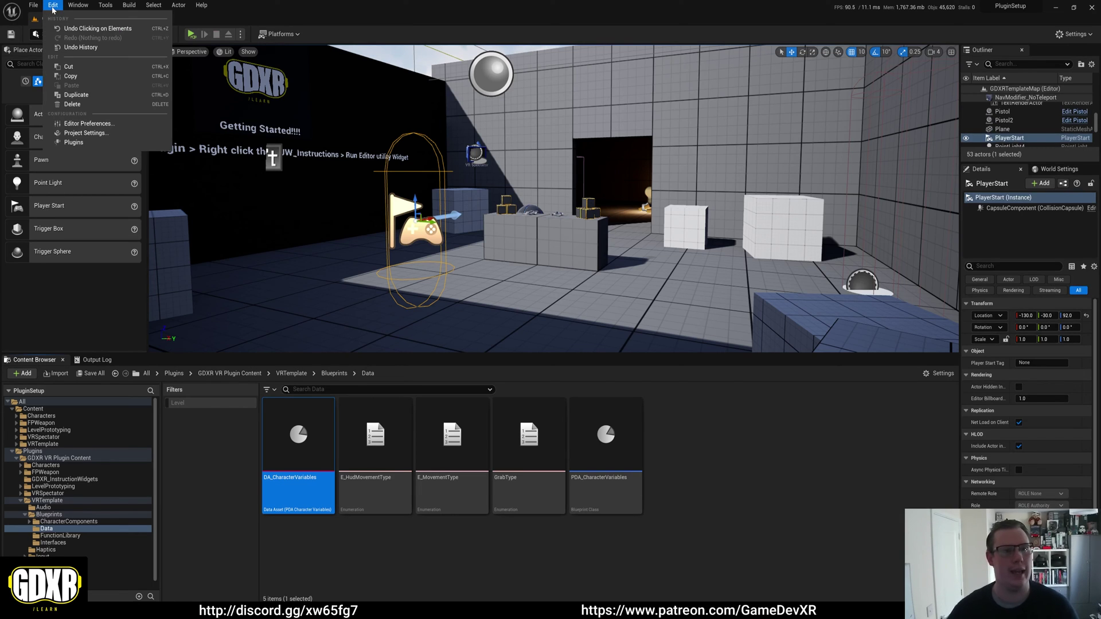
left_click(85, 134)
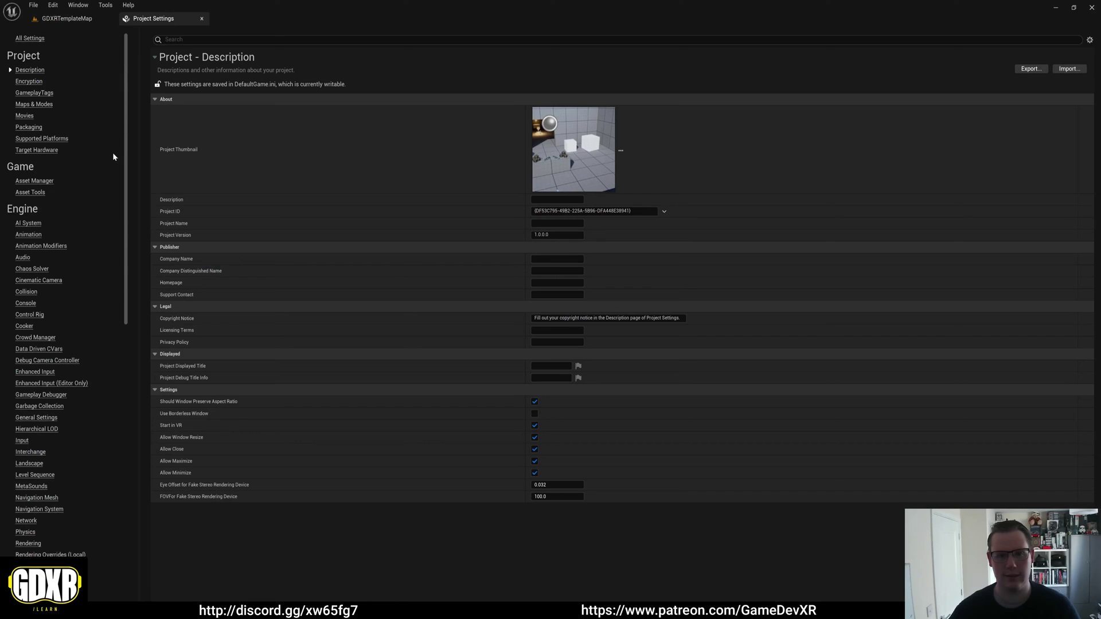
left_click(30, 39)
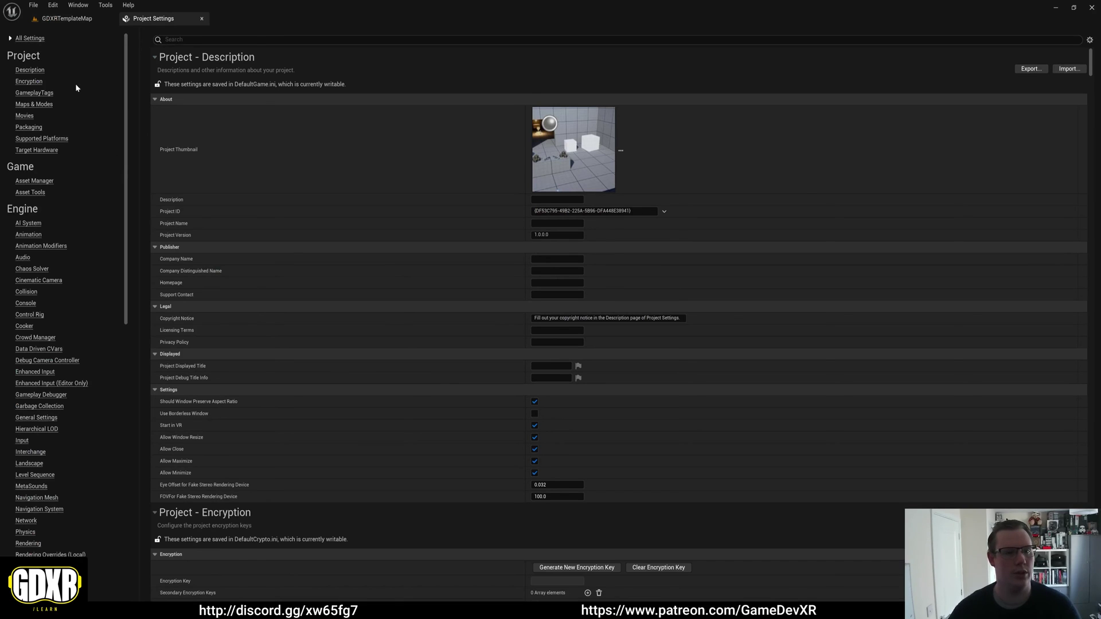
left_click(36, 104)
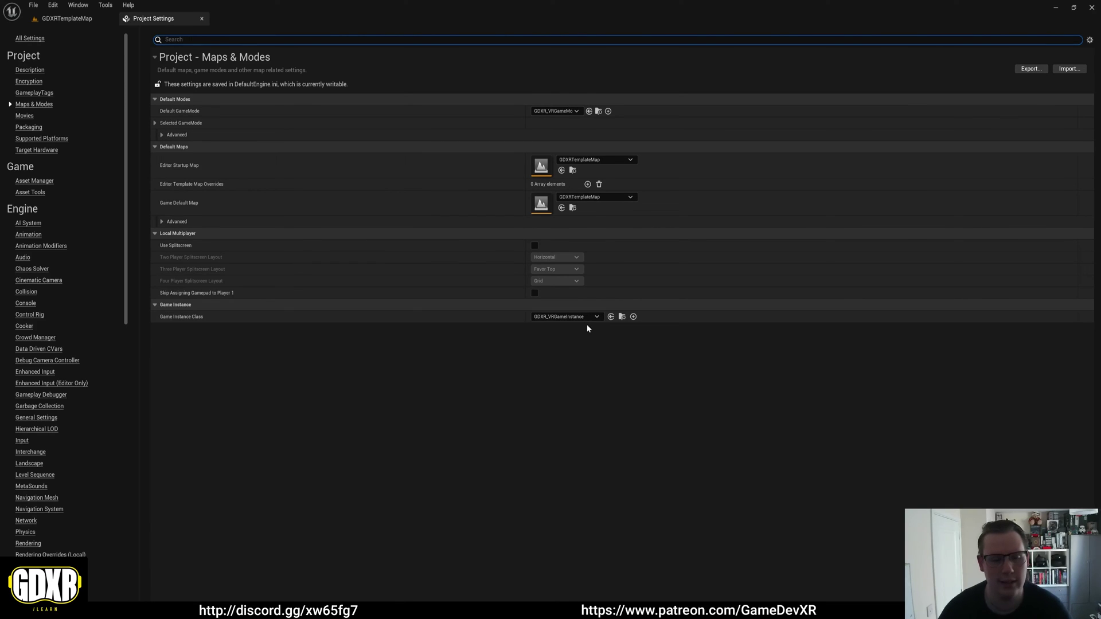
left_click(30, 38)
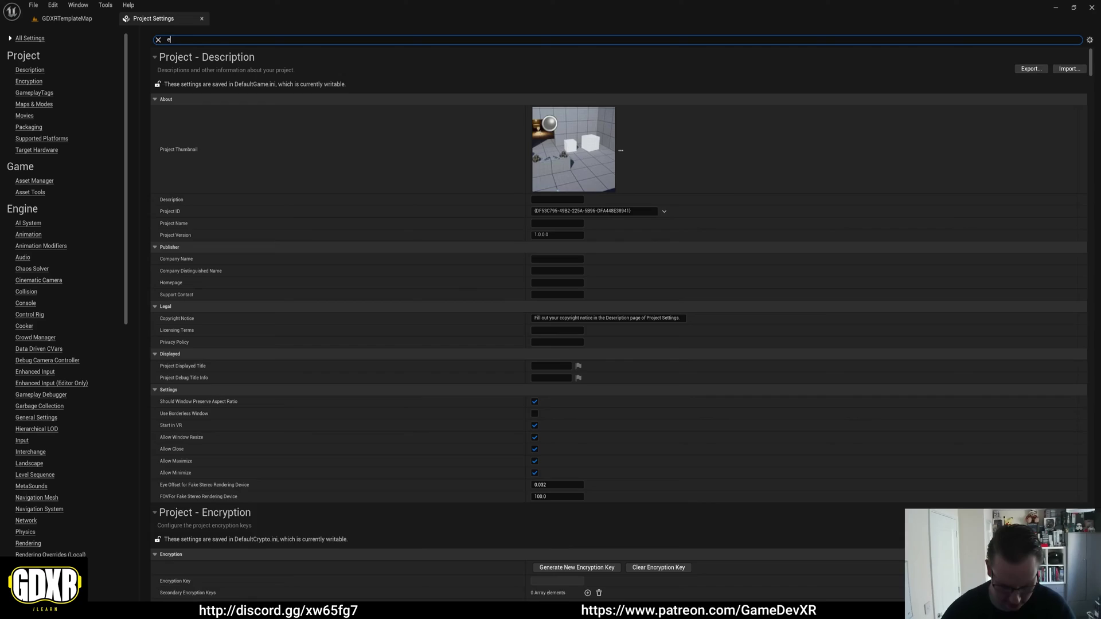
- Search settings for 'enhance' and set OpenXR Input's Mappable Input Config for XR to PMI_GDXRVRTemplate
type("enhance")
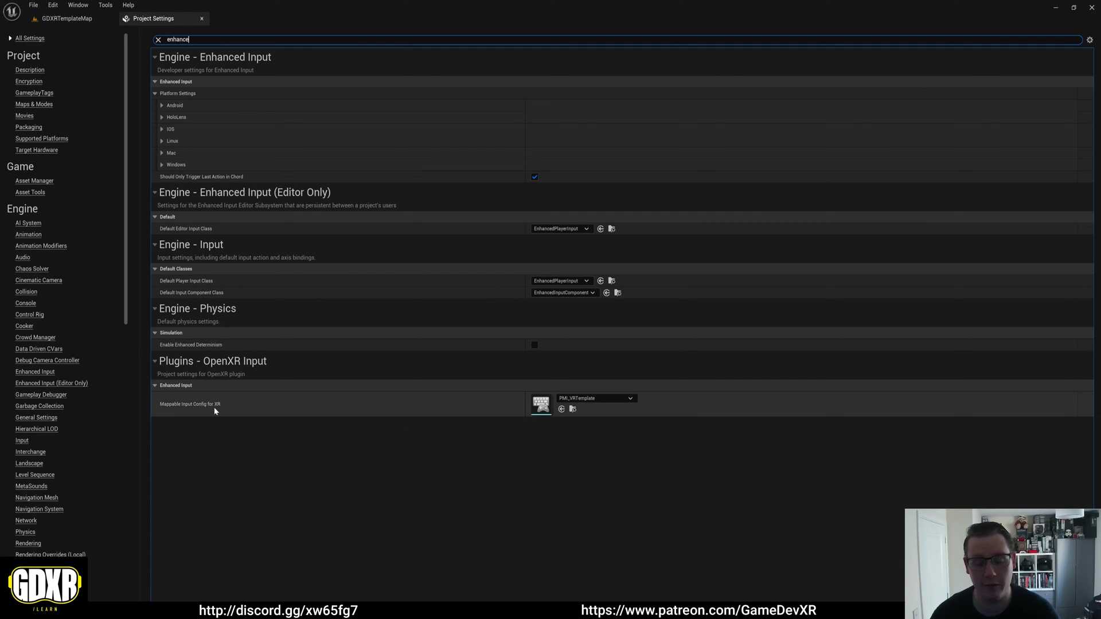
scroll(92, 346, "down", 15)
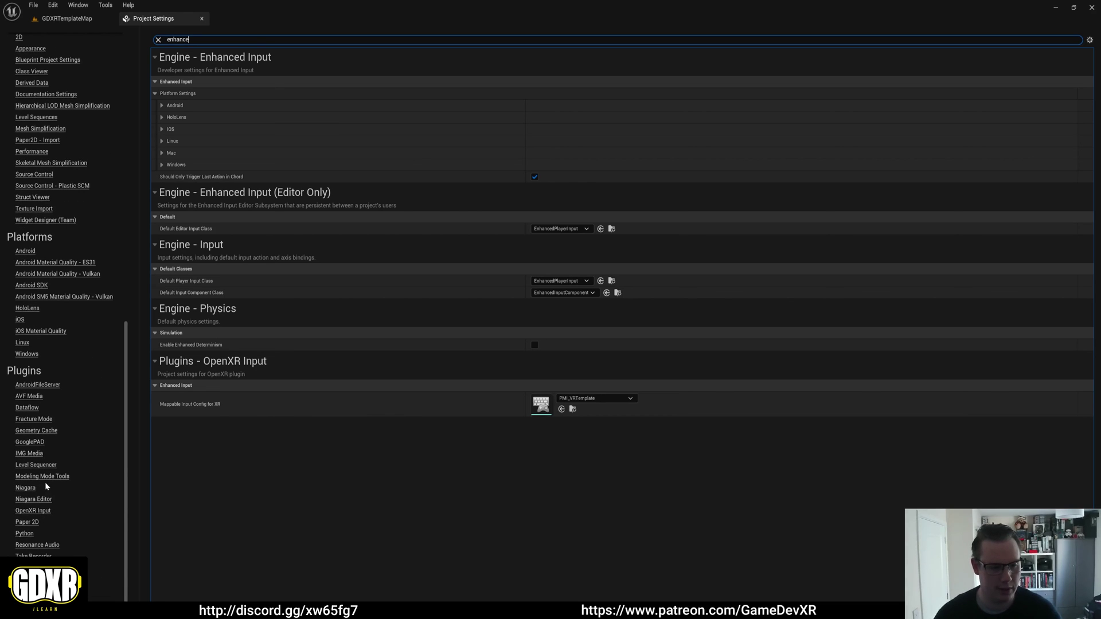
left_click(33, 510)
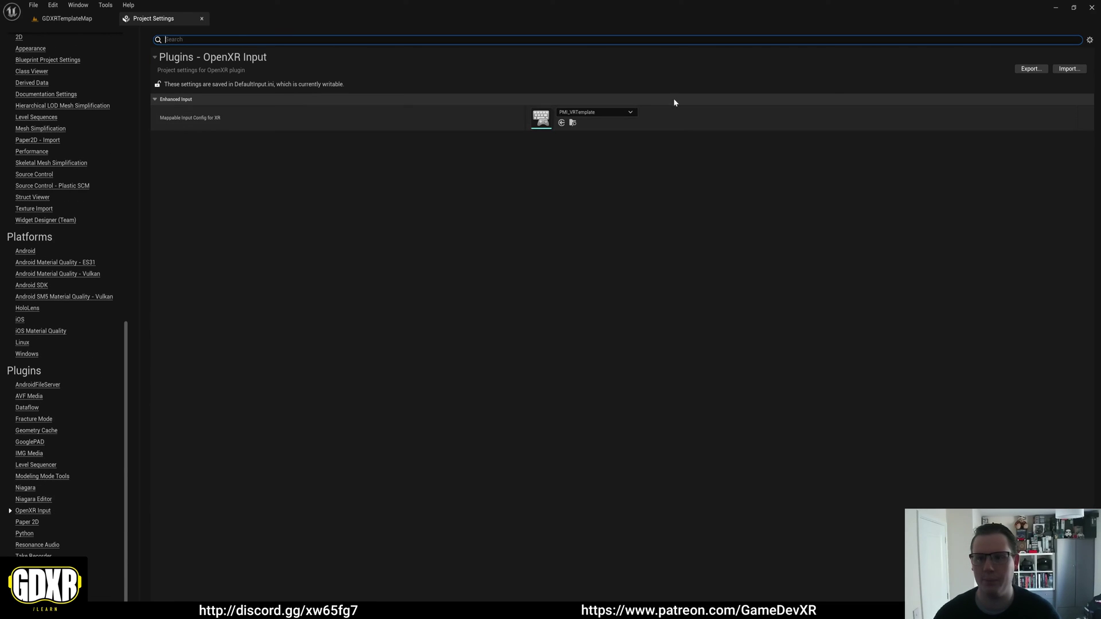
left_click(626, 114)
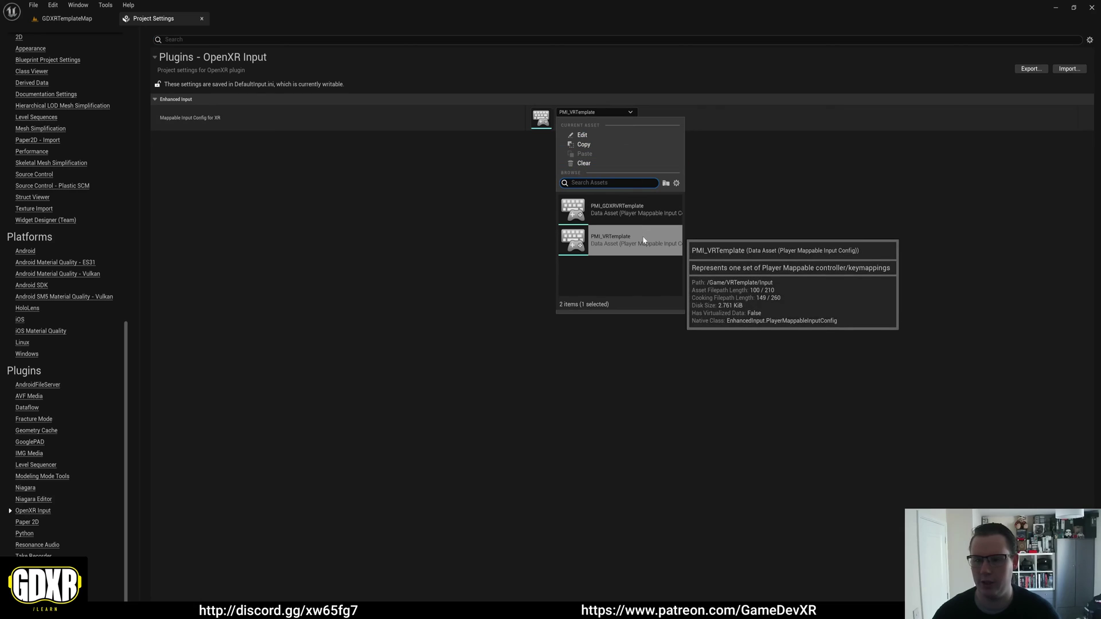
left_click(610, 211)
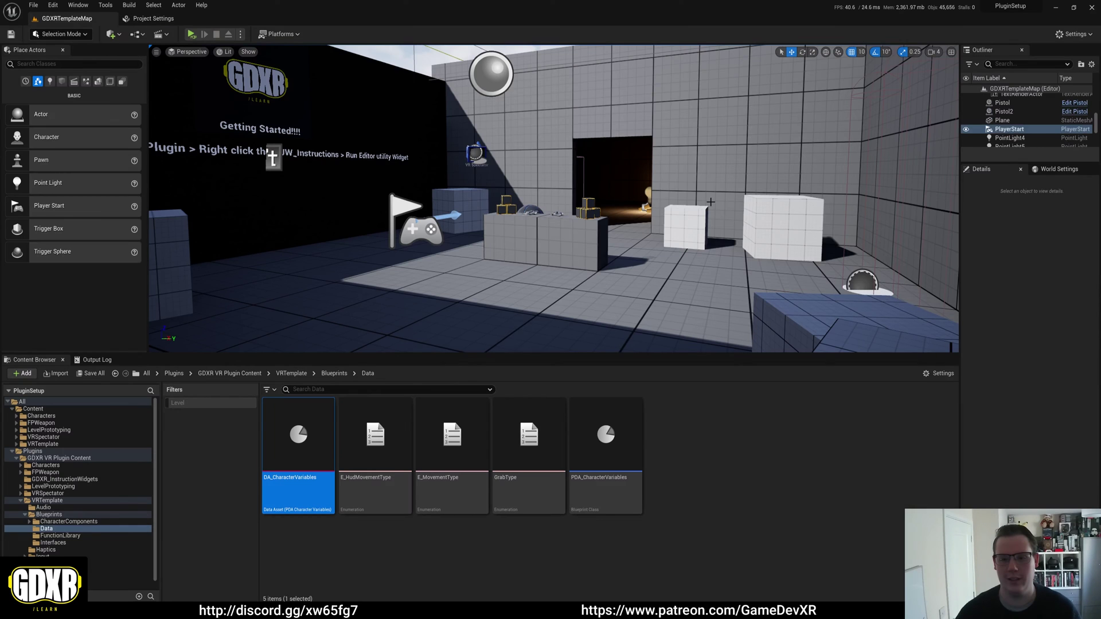
- Focus the viewport on PlayerStart and turn the view toward the Getting Started wall
double_click(1009, 129)
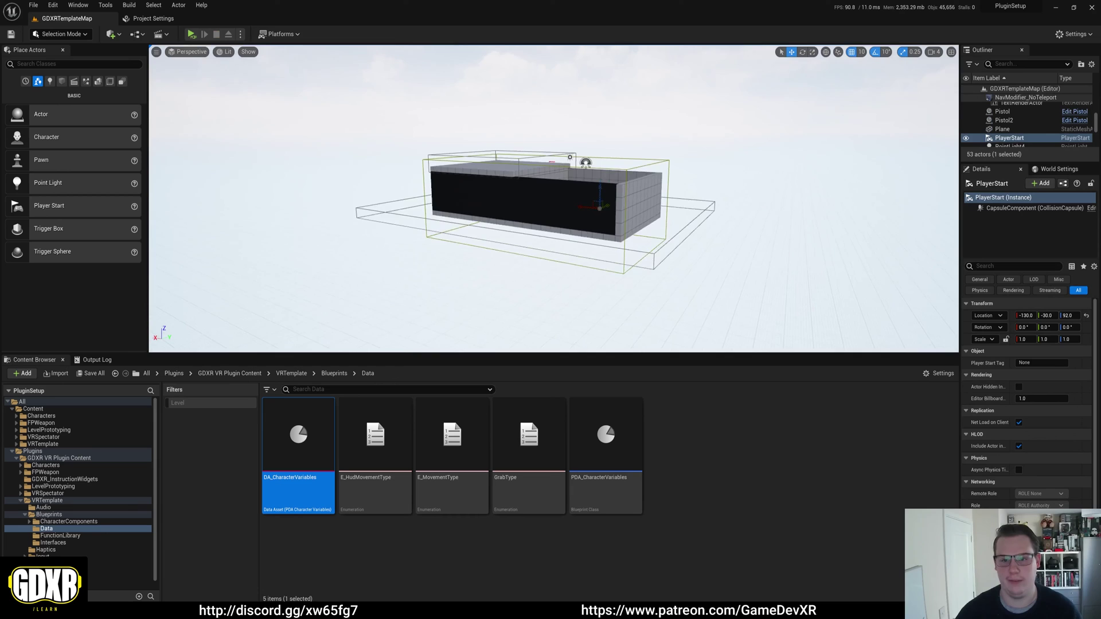
scroll(553, 197, "up", 10)
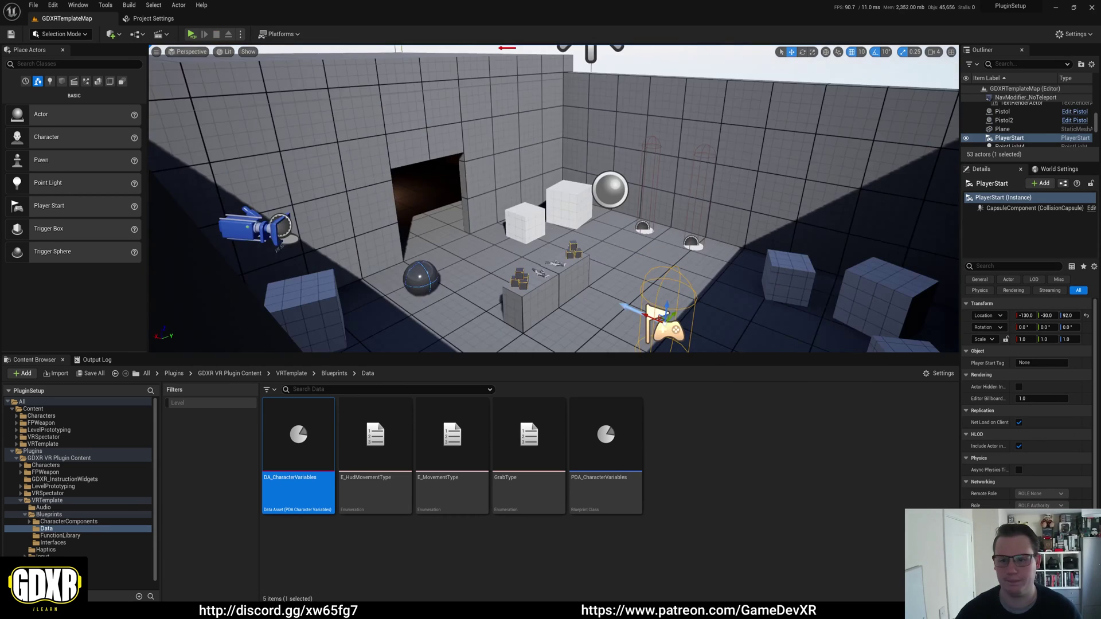
right_click_drag(570, 131, 447, 138)
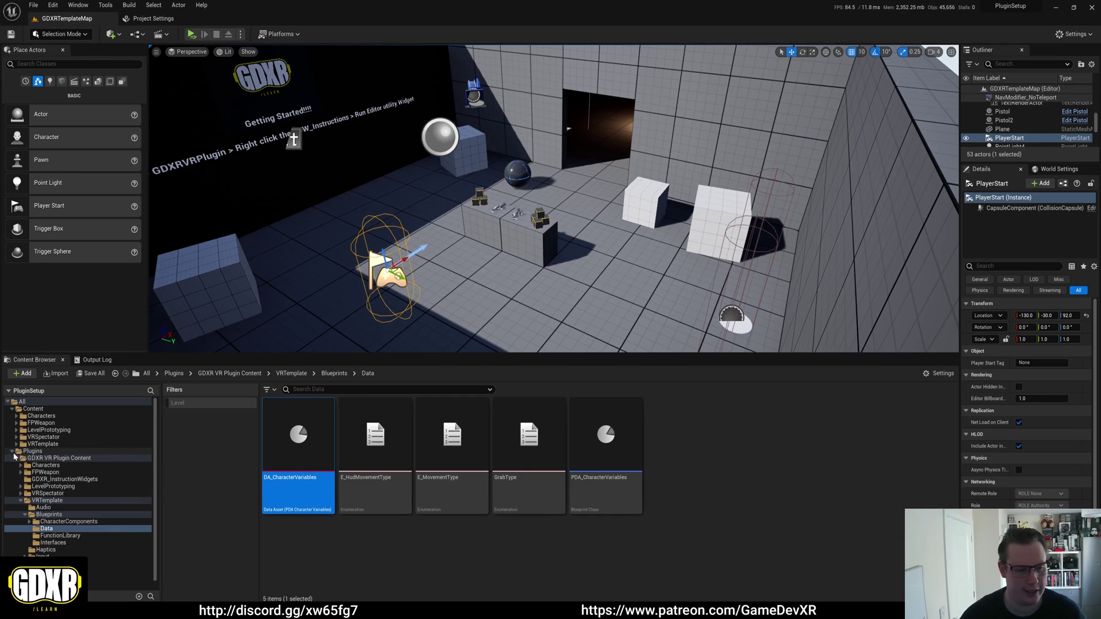
- Browse to Plugins > GDXR VR Plugin Content > VRTemplate > Blueprints in the Content Browser
left_click(13, 453)
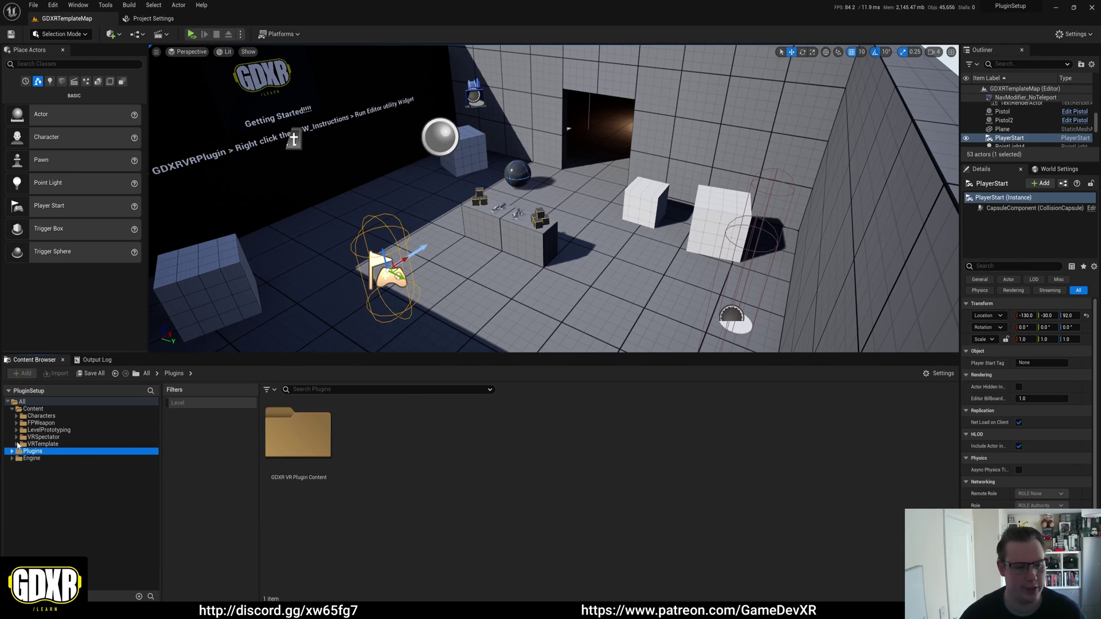
double_click(300, 446)
left_click(674, 447)
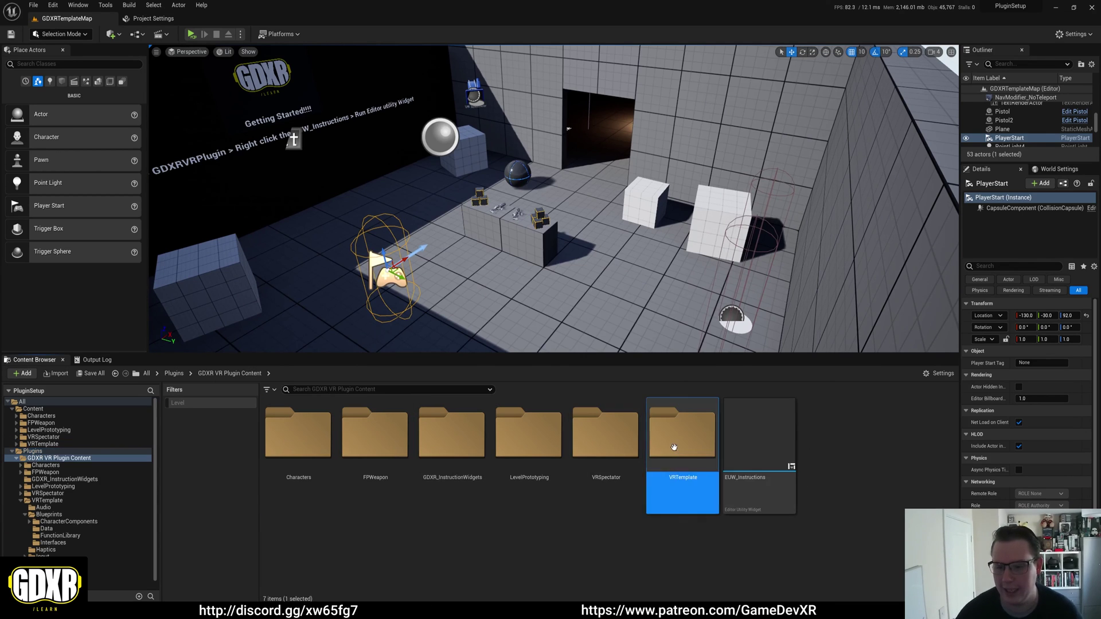
double_click(673, 447)
double_click(372, 436)
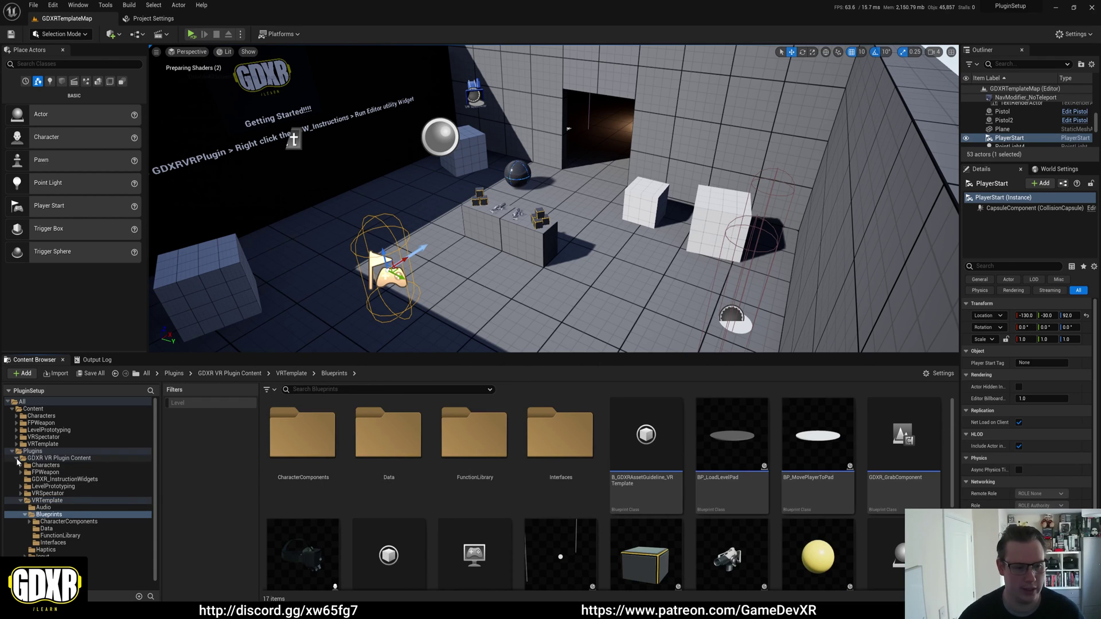
- Select Characters through VRTemplate under Content and set their folder colour to bright red
left_click(16, 458)
left_click(34, 409)
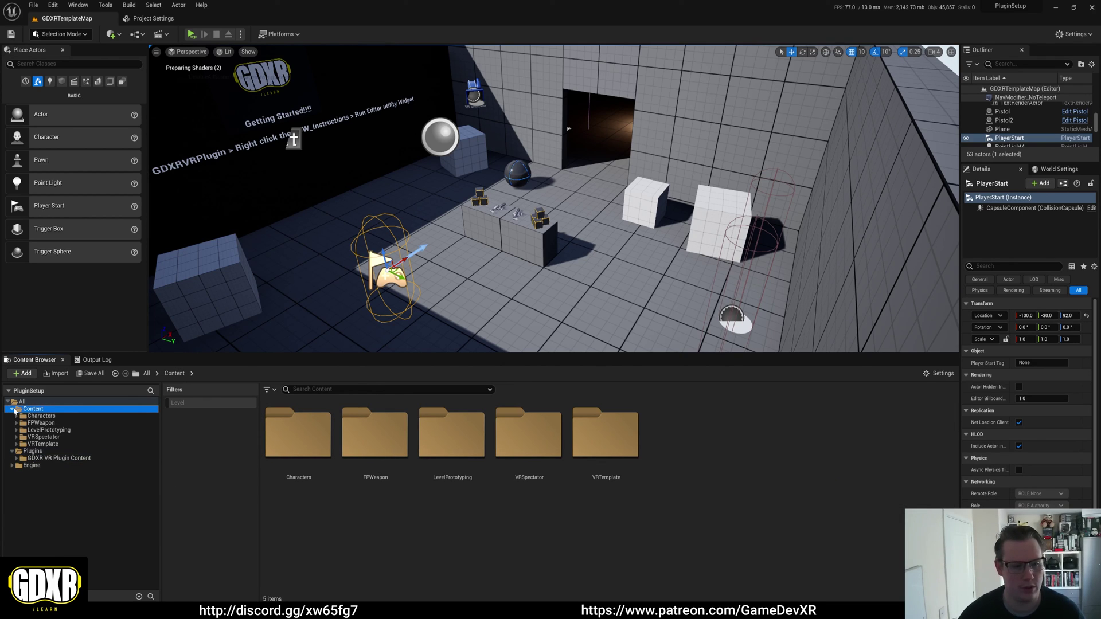
left_click(44, 417)
left_click(53, 446, "shift")
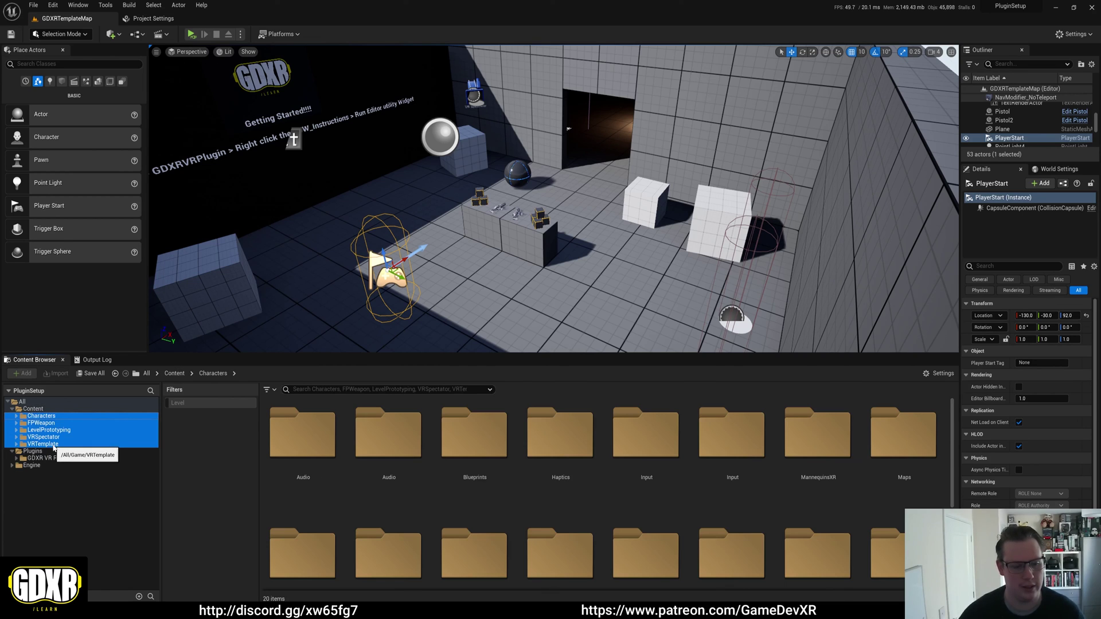
right_click(54, 446)
left_click(103, 304)
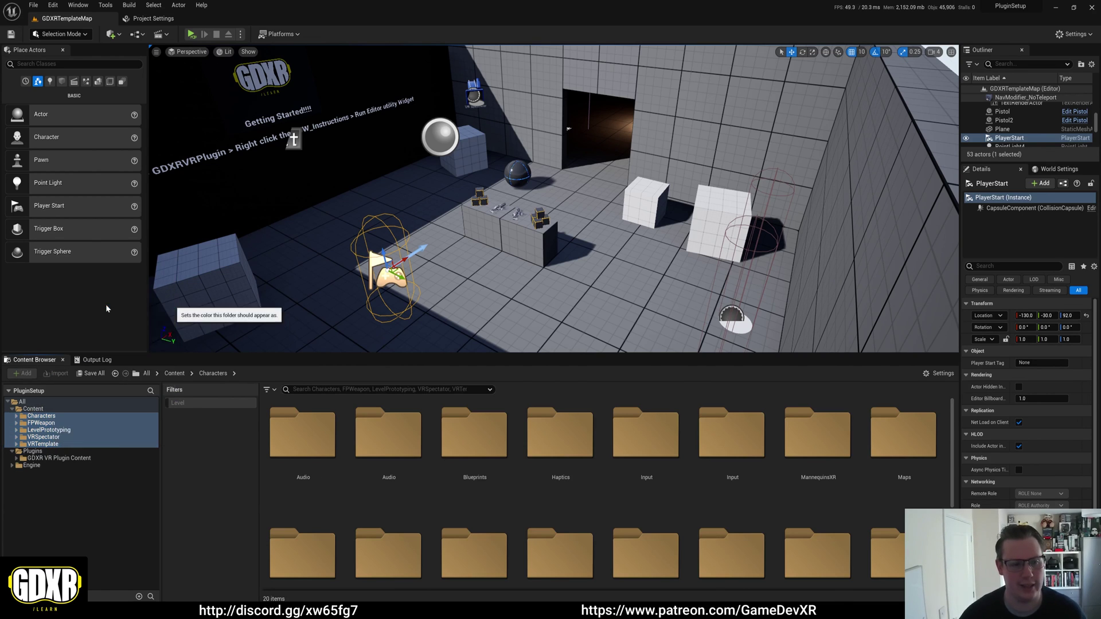
left_click(180, 383)
mouse_move(186, 381)
left_mouse_down()
mouse_move(201, 381)
mouse_move(233, 340)
left_mouse_up()
left_click(242, 529)
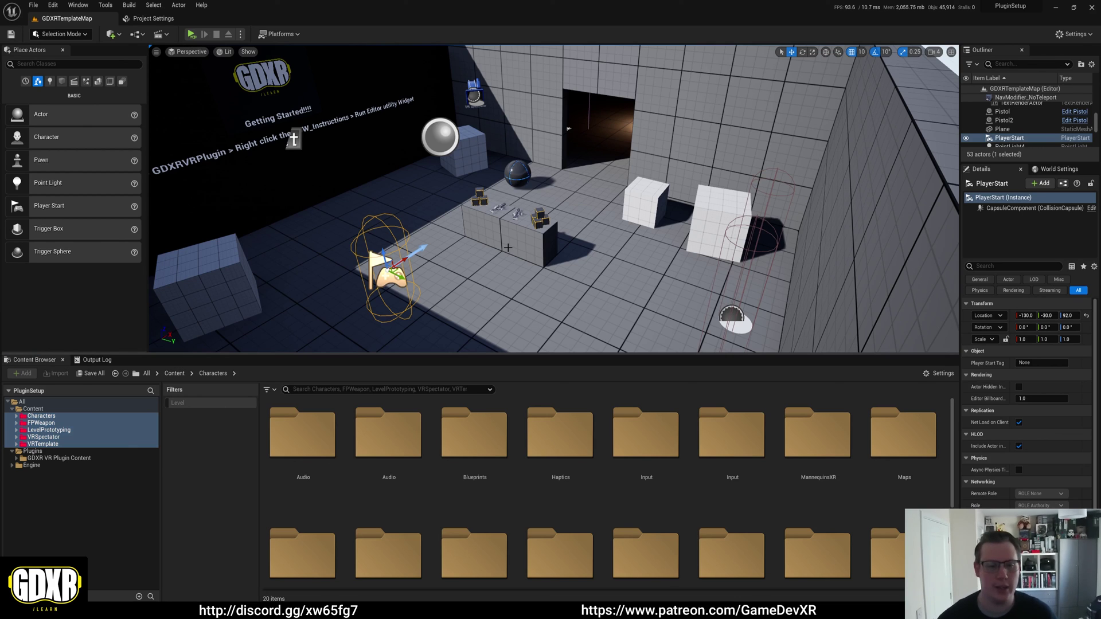
- Run EUW_Instructions from GDXR VR Plugin Content as an Editor Utility Widget
left_click(68, 458)
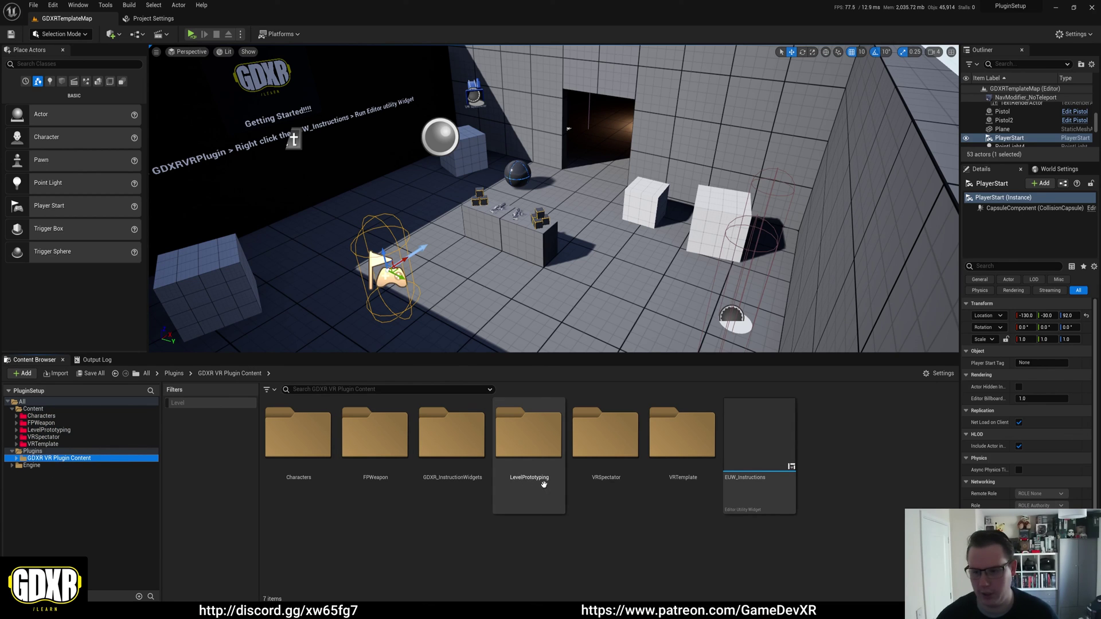
right_click(766, 488)
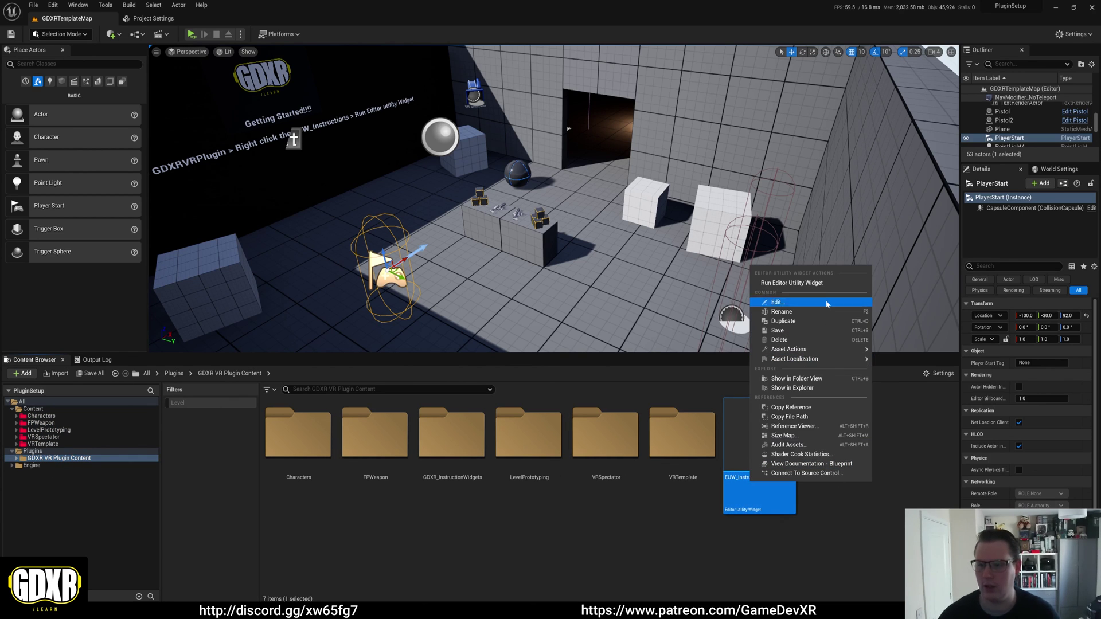
left_click(823, 282)
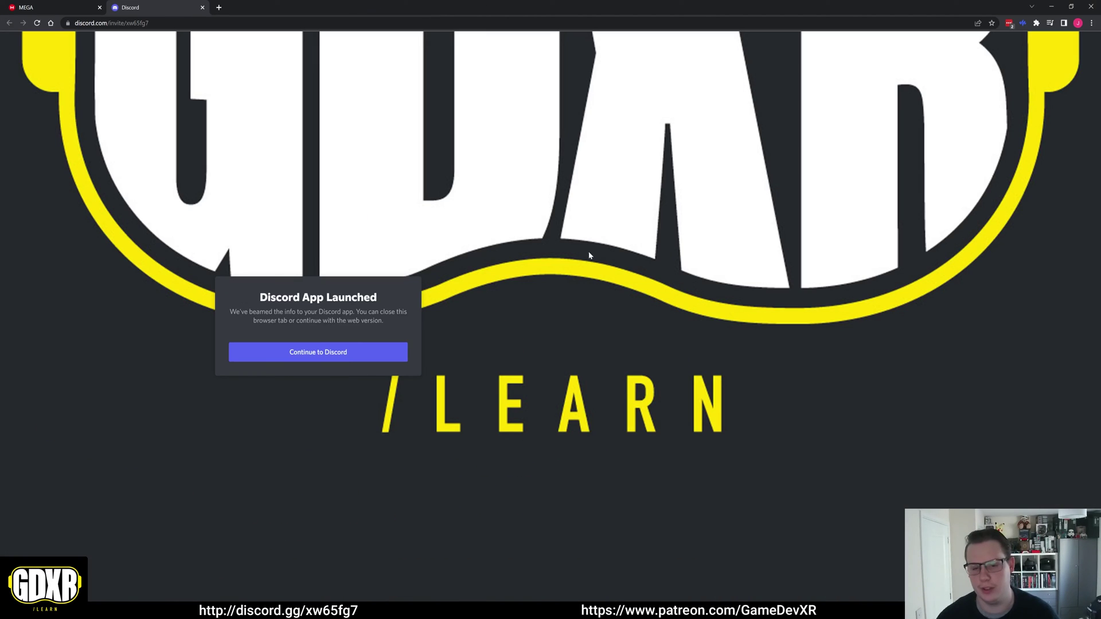
- Close the Discord invite tab and the EUW Instructions window
left_click(203, 7)
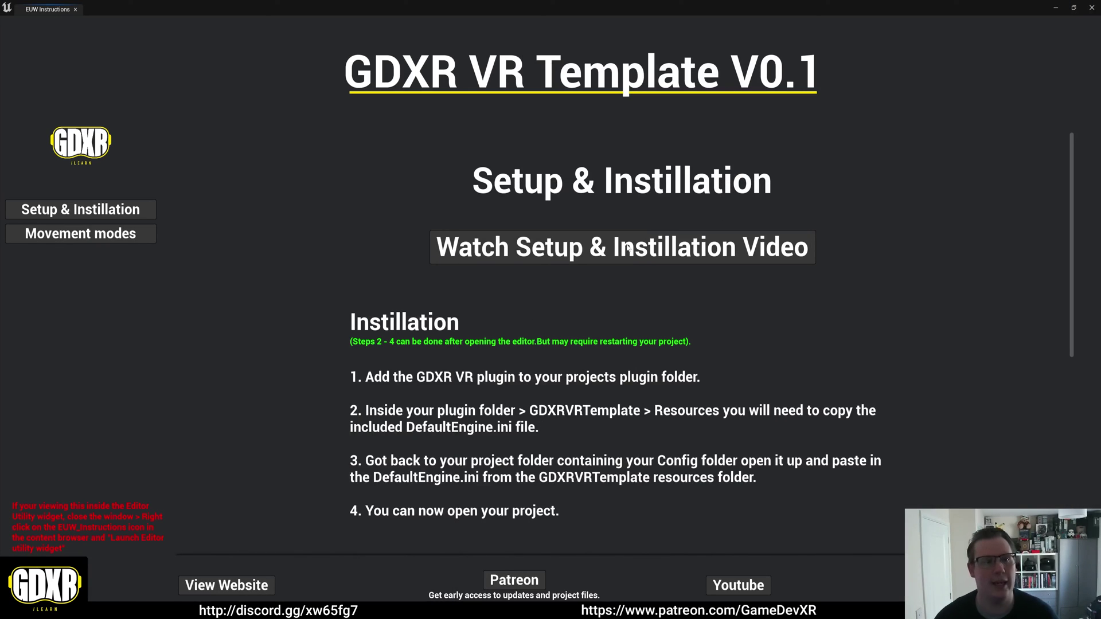
left_click(1092, 7)
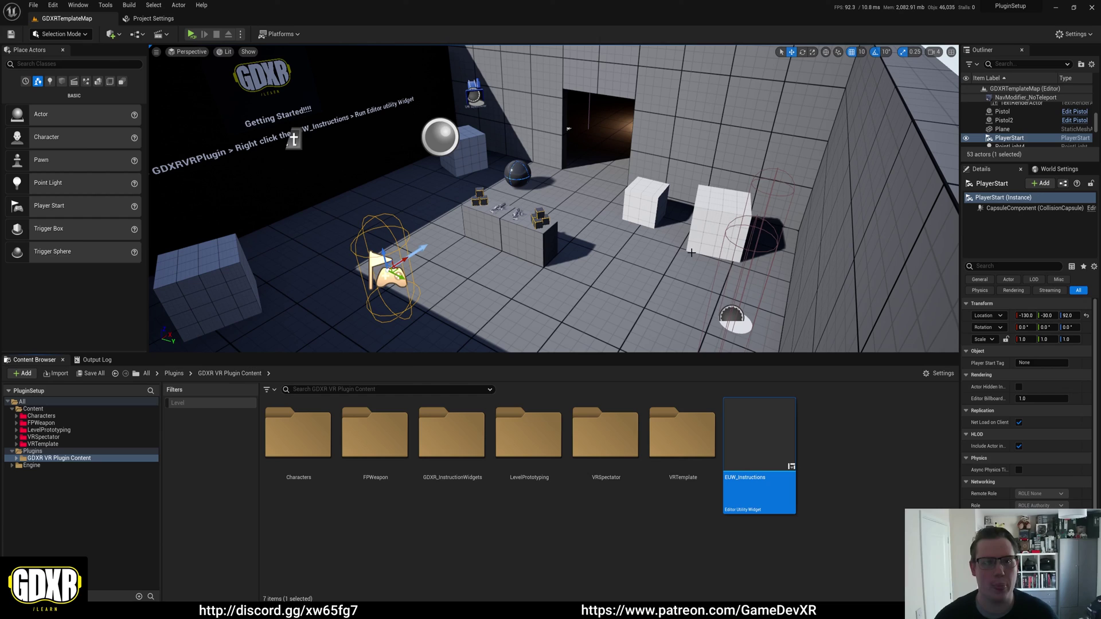